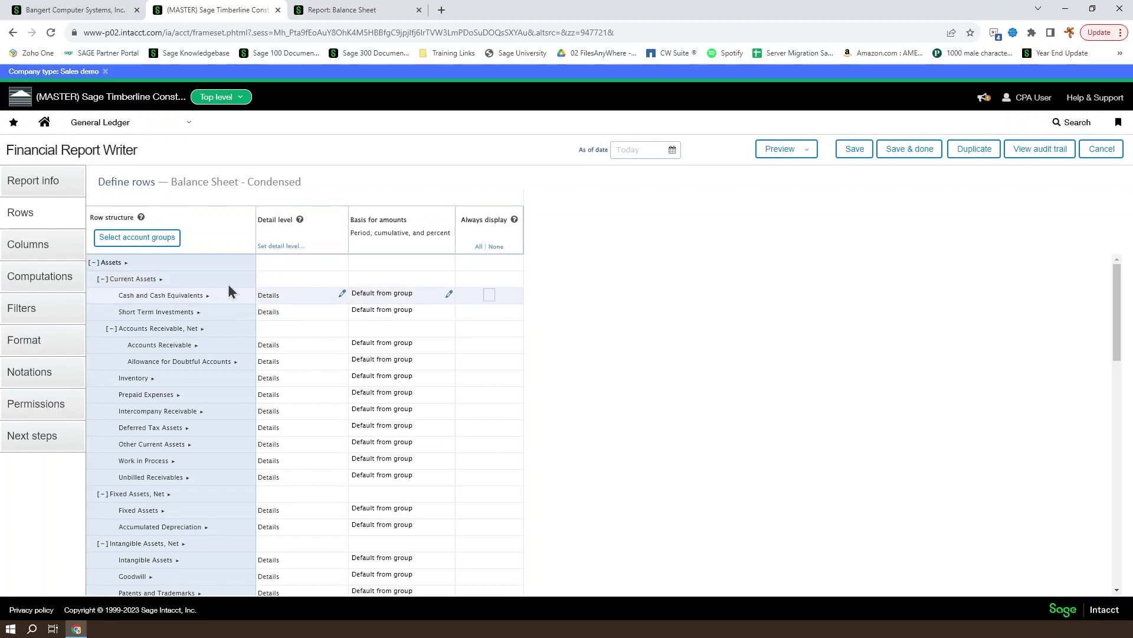
Collapse and re-expand Current Assets, then preview the detail level and account group options without changes
click(103, 279)
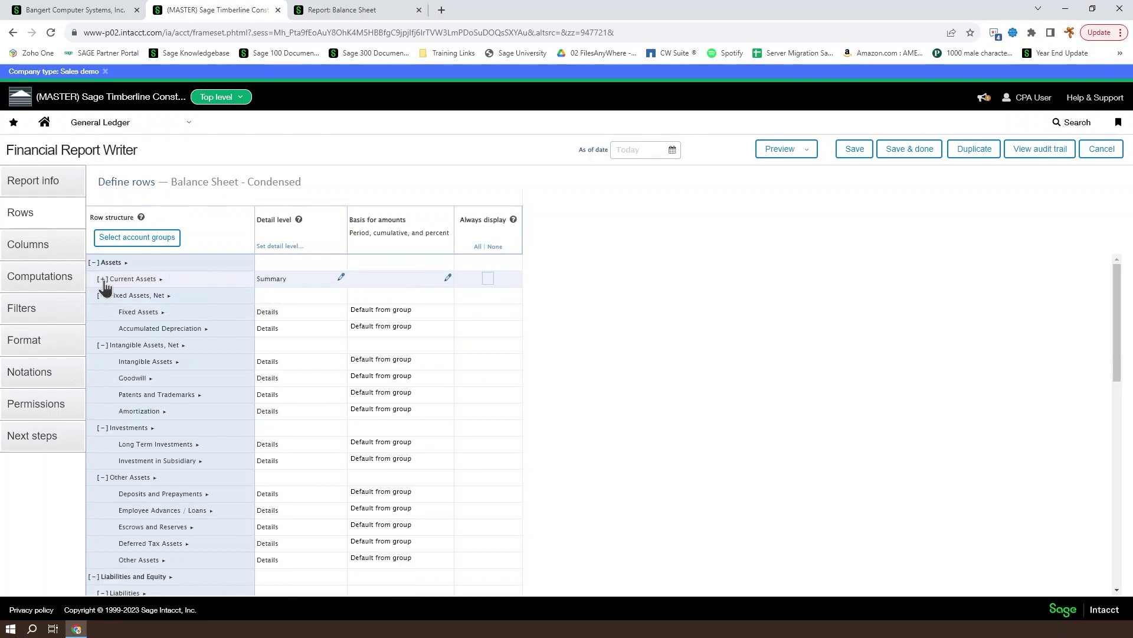
click(103, 279)
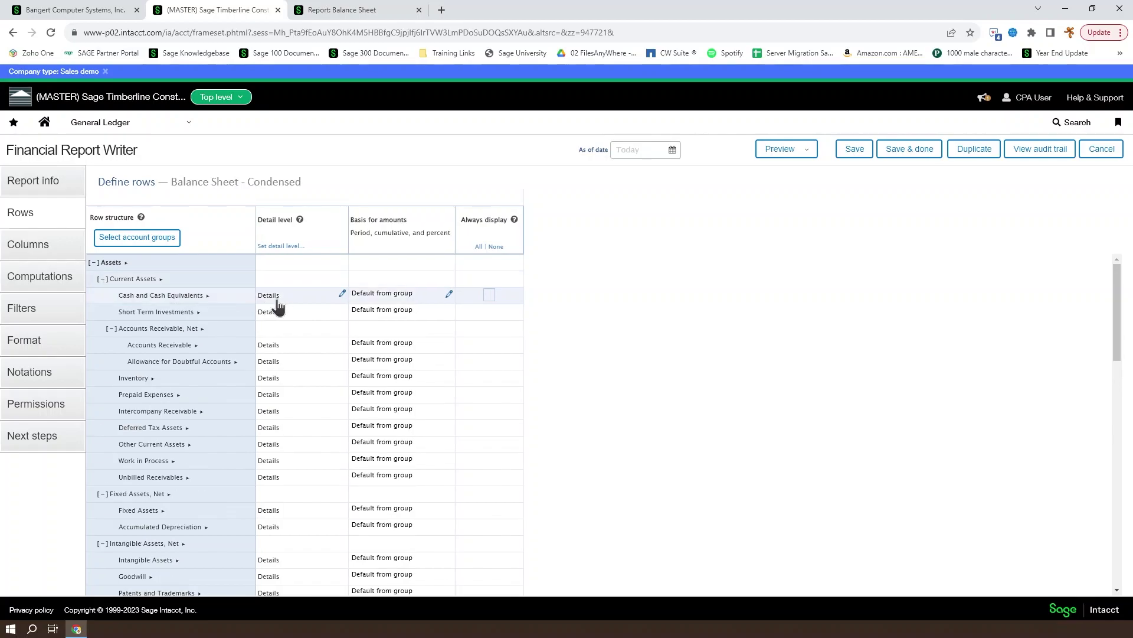
click(342, 293)
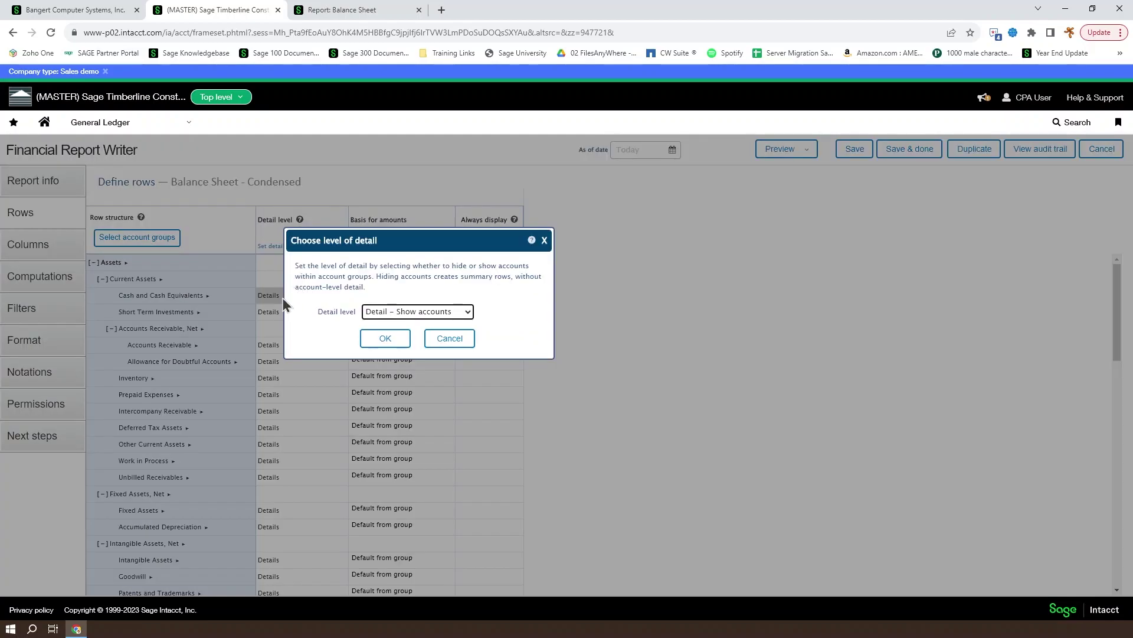
click(464, 343)
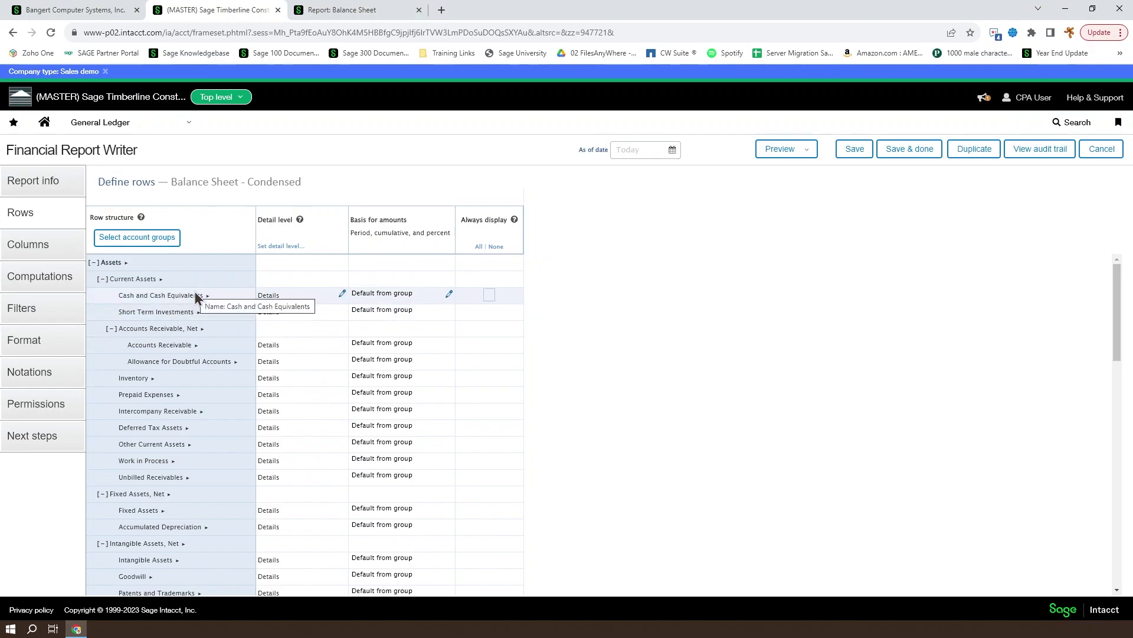
click(122, 243)
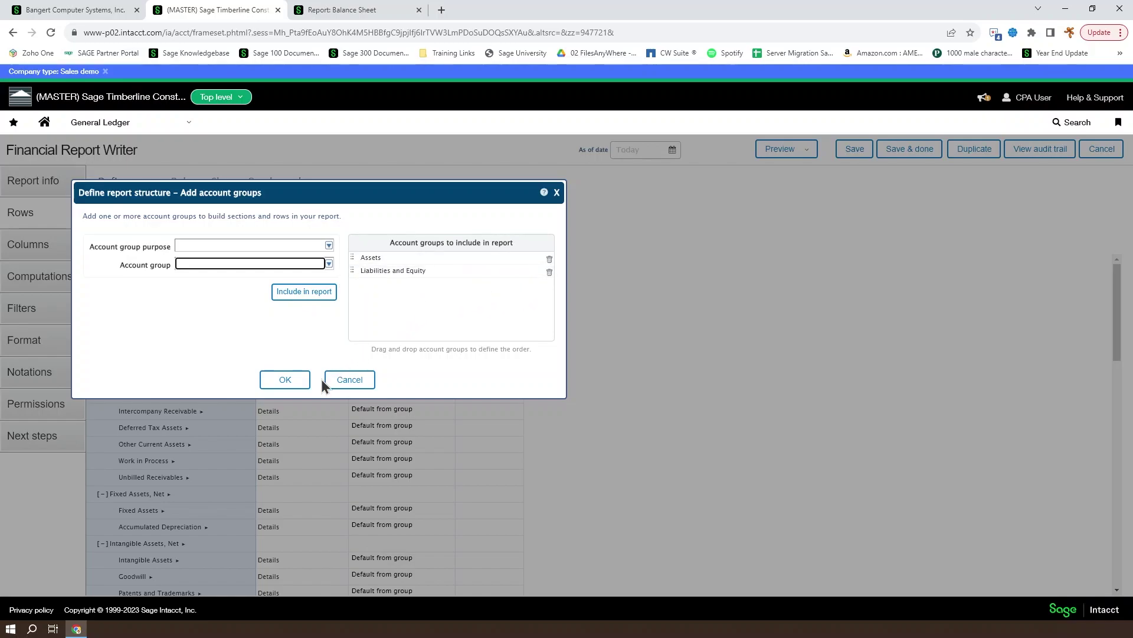
click(352, 379)
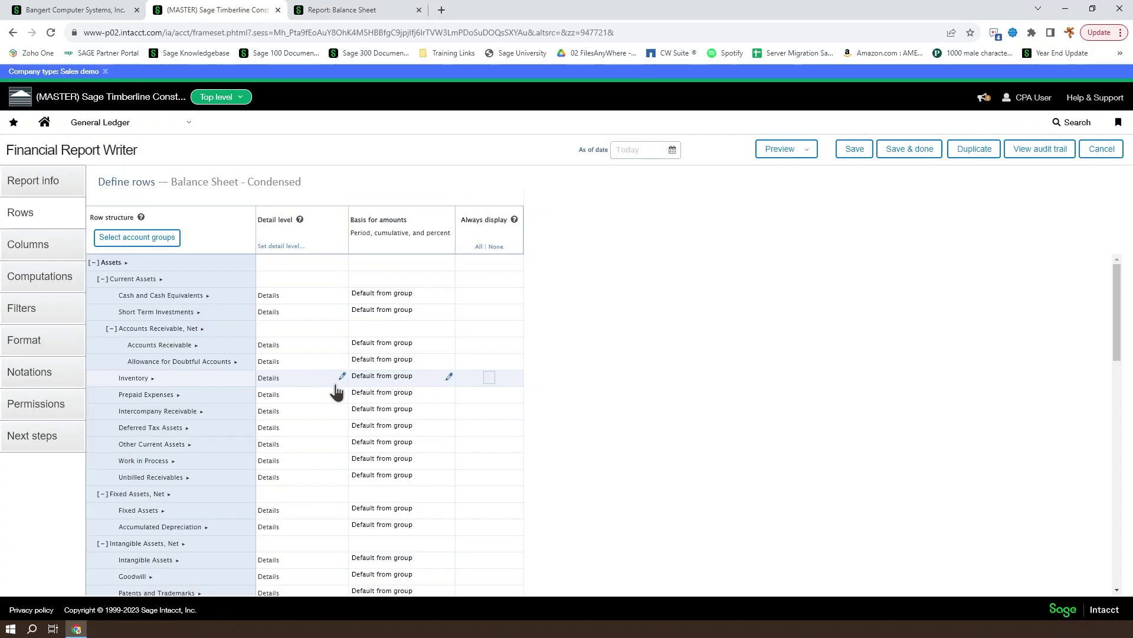
Start a new account group from General Ledger's Account groups list
click(100, 123)
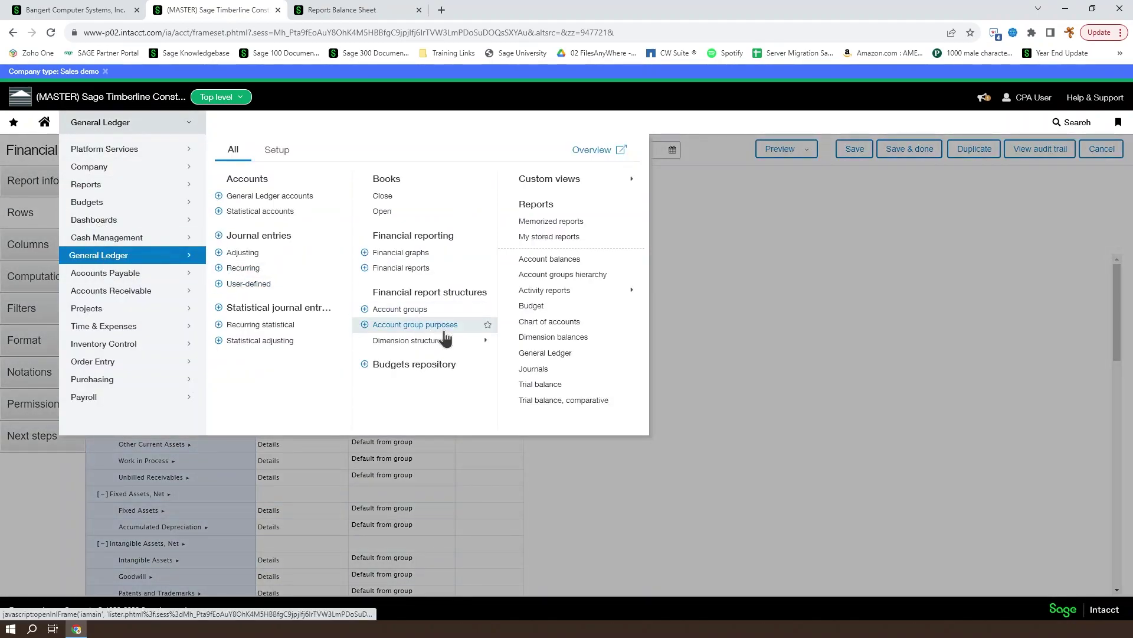
click(415, 313)
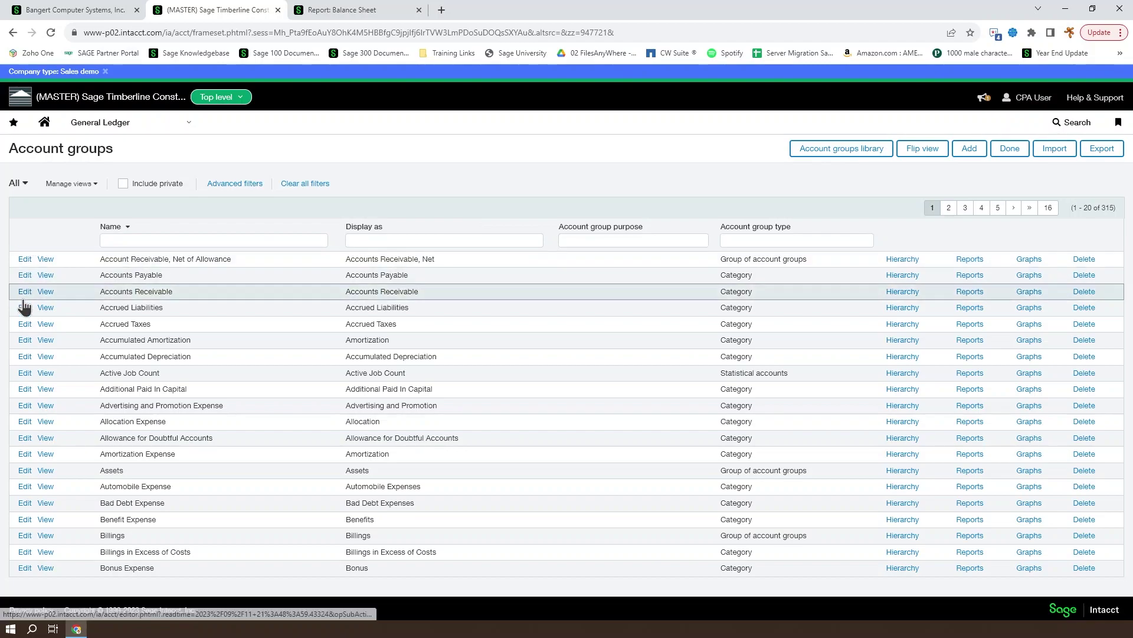
click(969, 150)
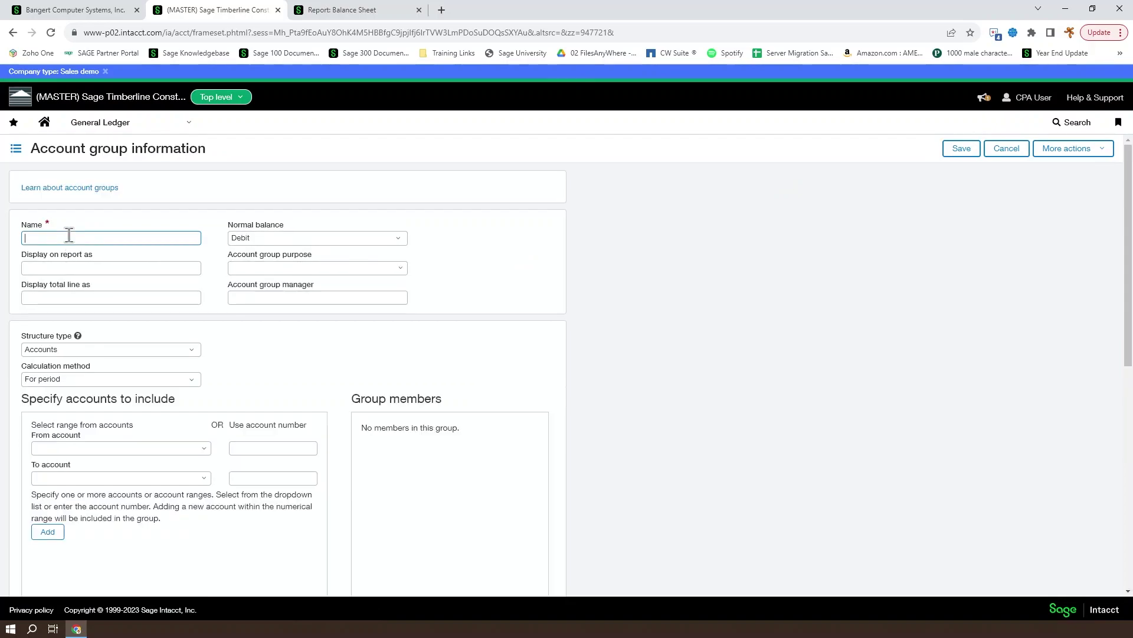
Name the group 'Test' so the report label 'Test' and total line 'Total Test' auto-fill
text(Test)
key(Tab)
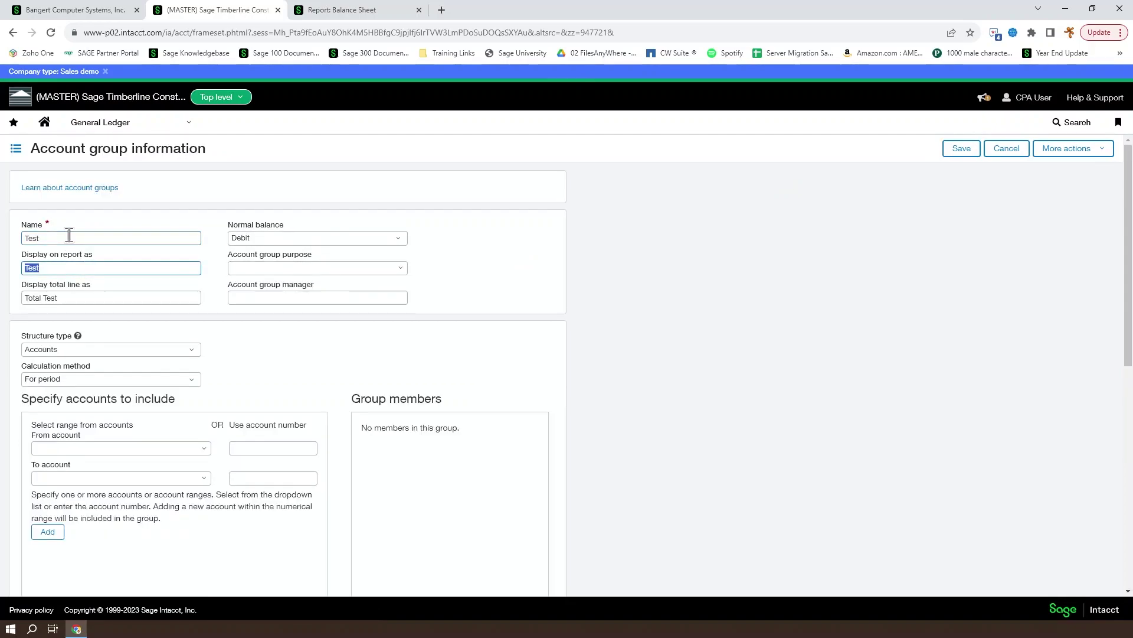
key(Tab)
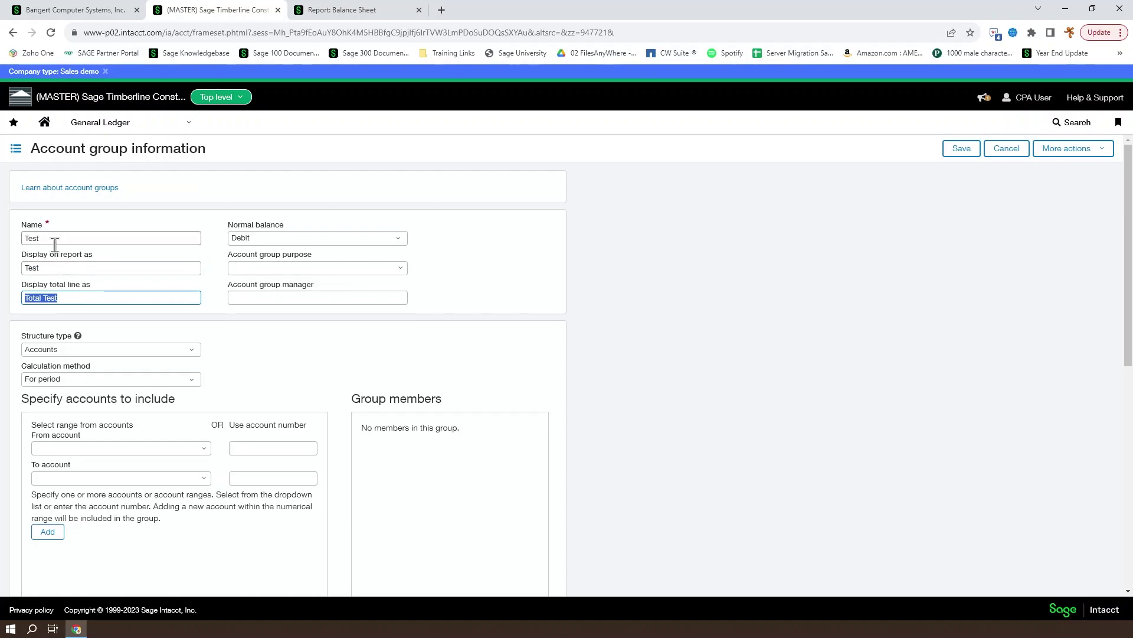
key(shift+Tab)
key(shift+Tab)
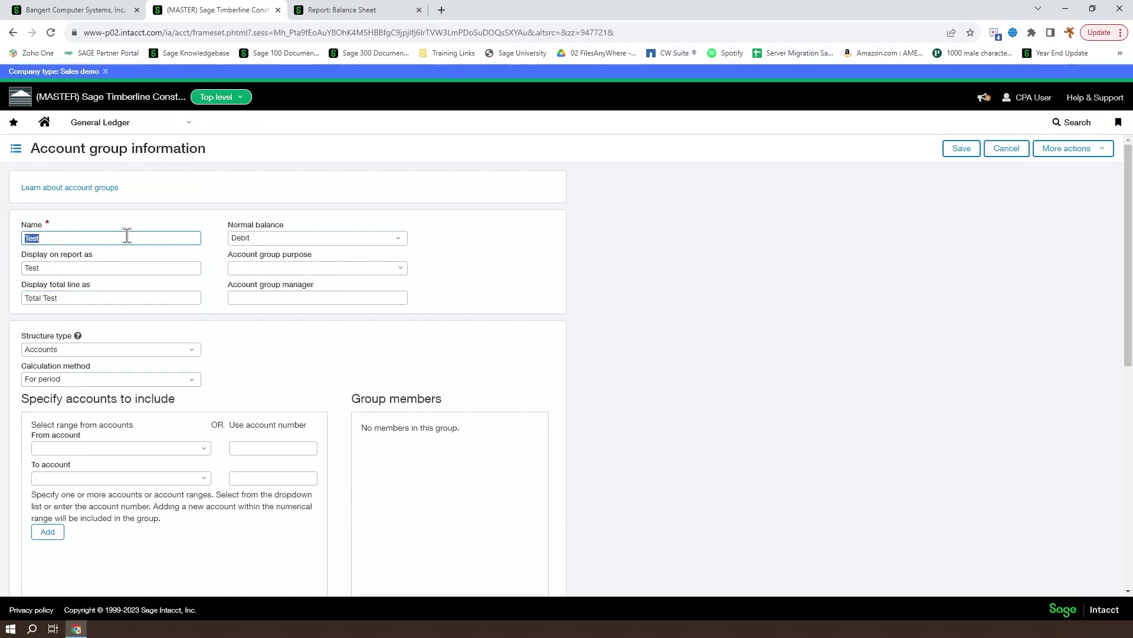
click(97, 266)
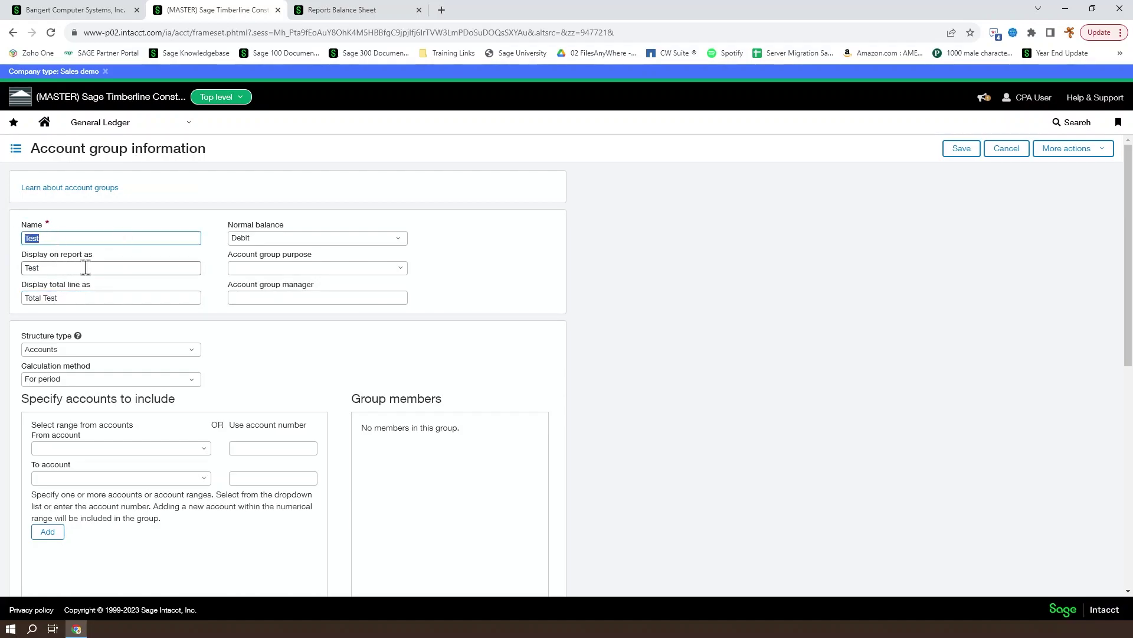
click(63, 298)
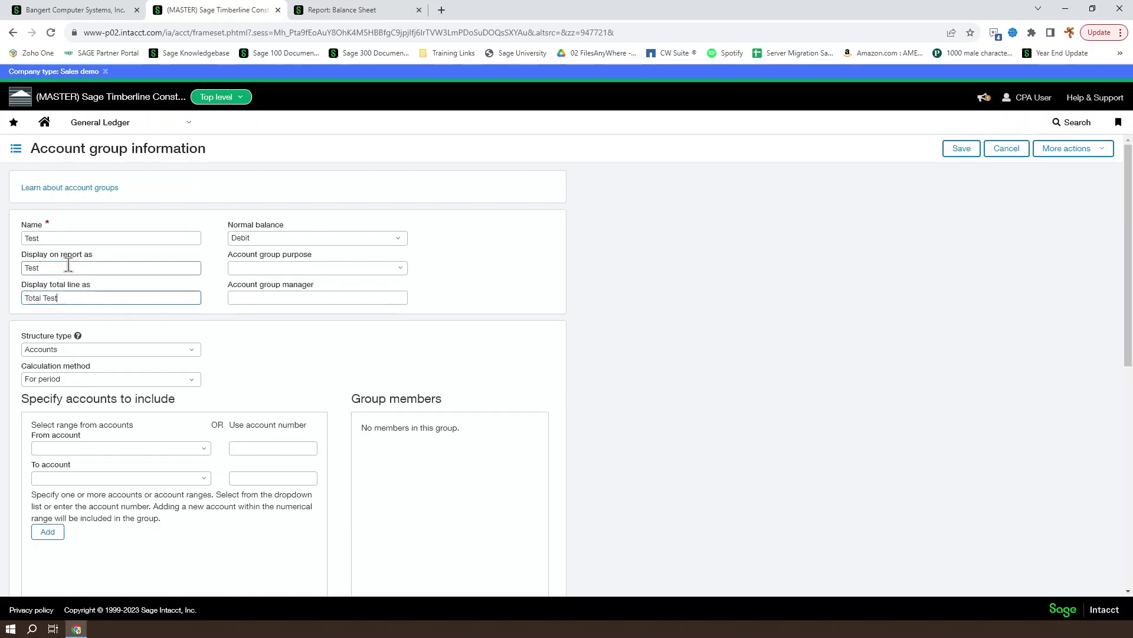
drag(68, 265, 3, 274)
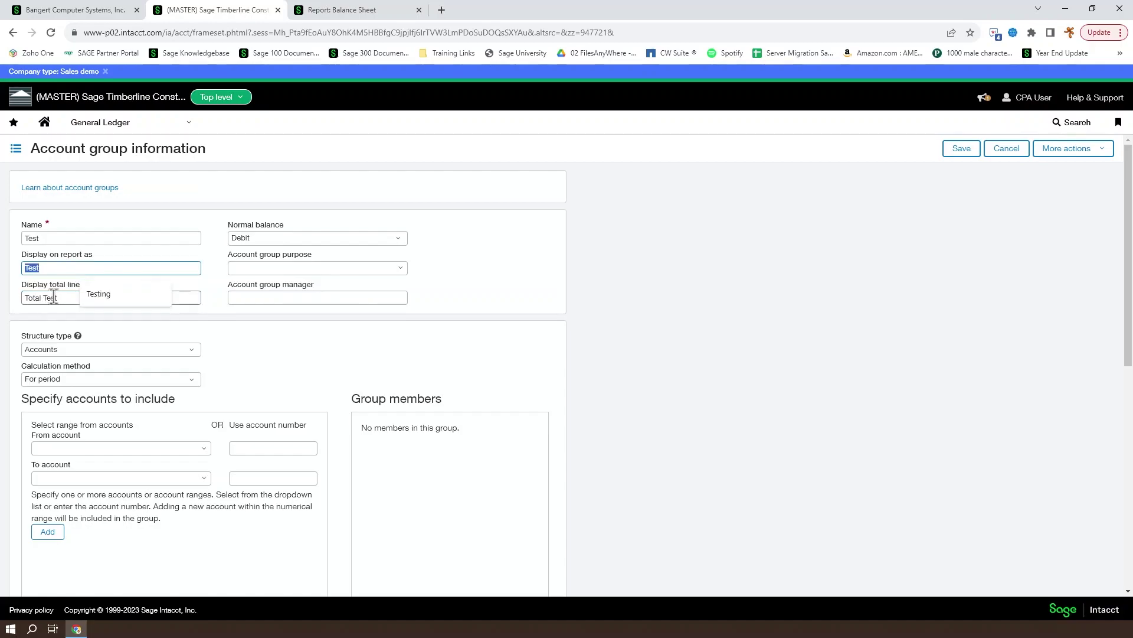
drag(75, 297, 7, 307)
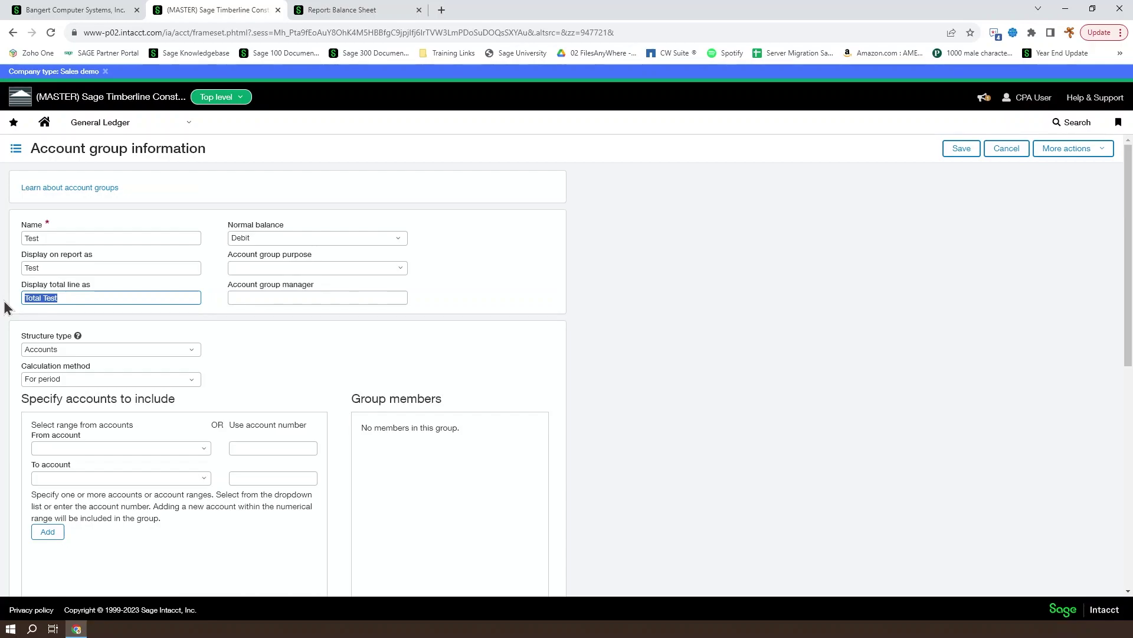
Keep Debit as normal balance, review the purpose and manager settings, and list structure types
click(383, 239)
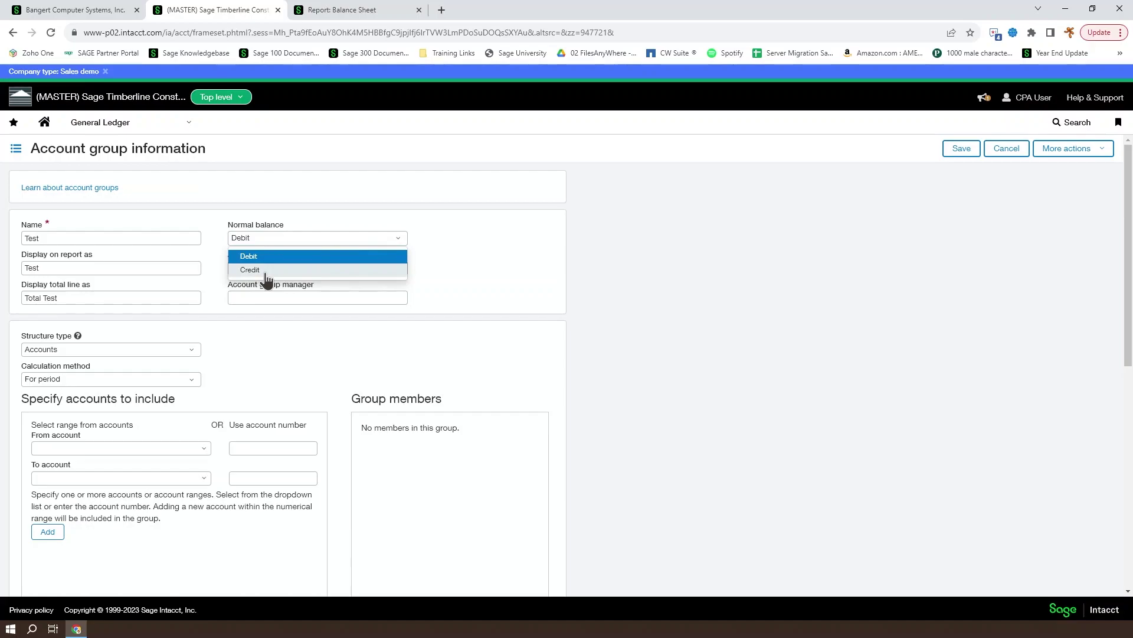
click(497, 289)
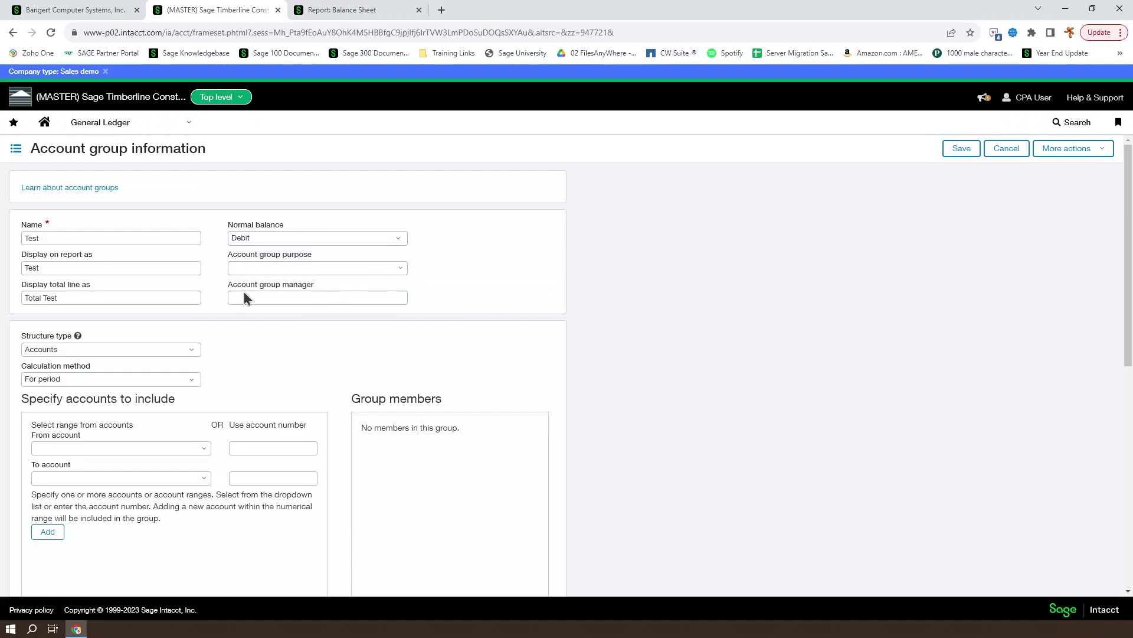
click(362, 268)
click(396, 296)
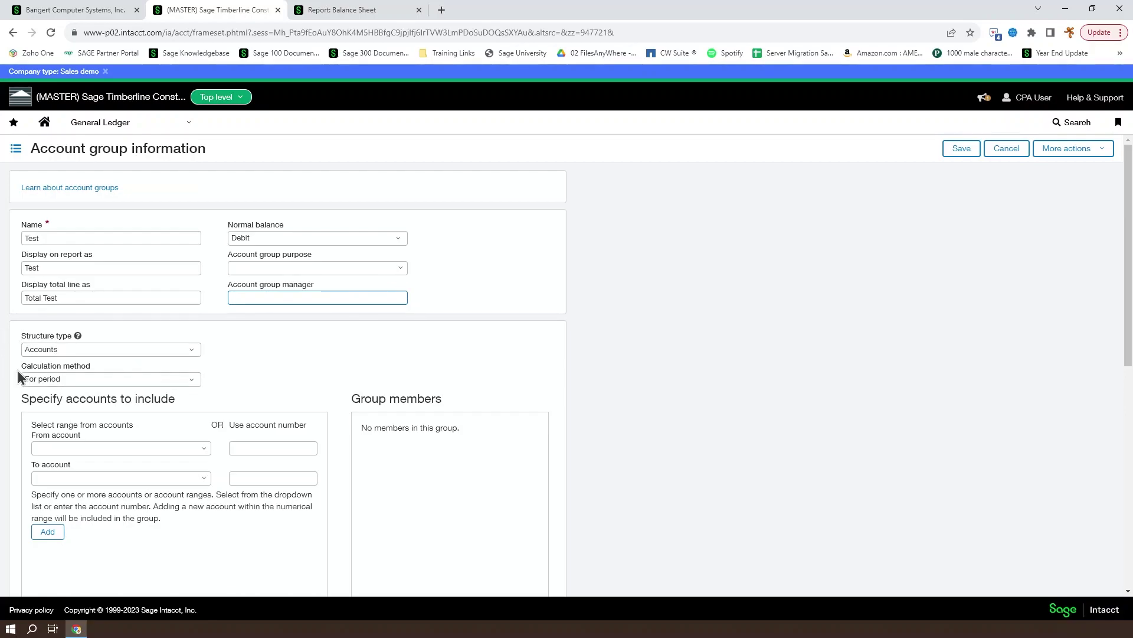
click(192, 356)
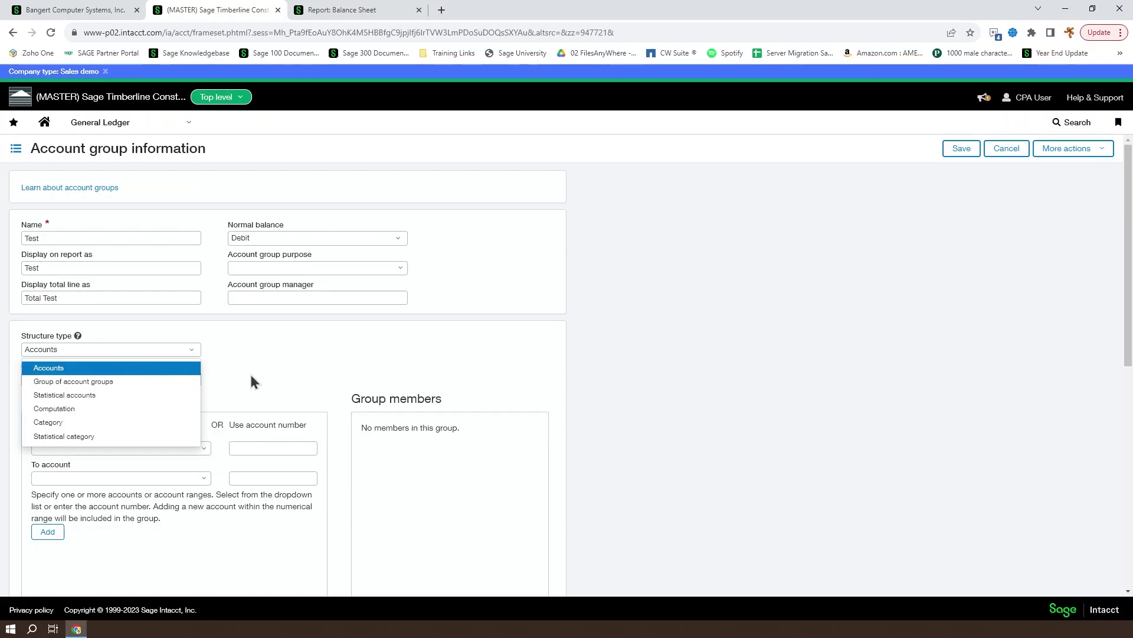
click(283, 373)
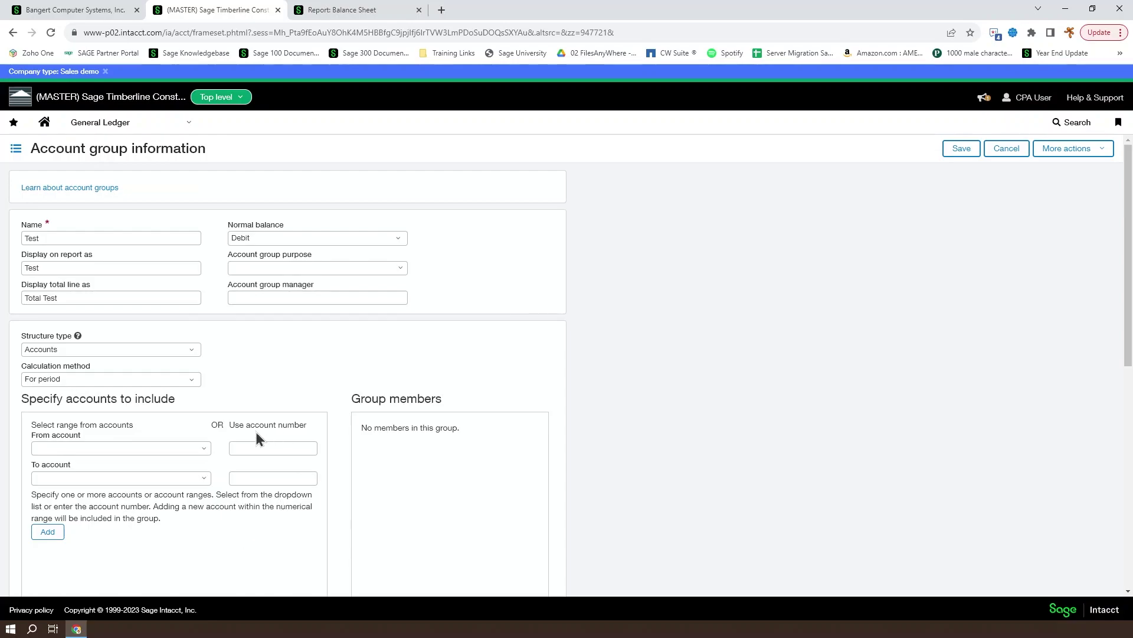
click(186, 380)
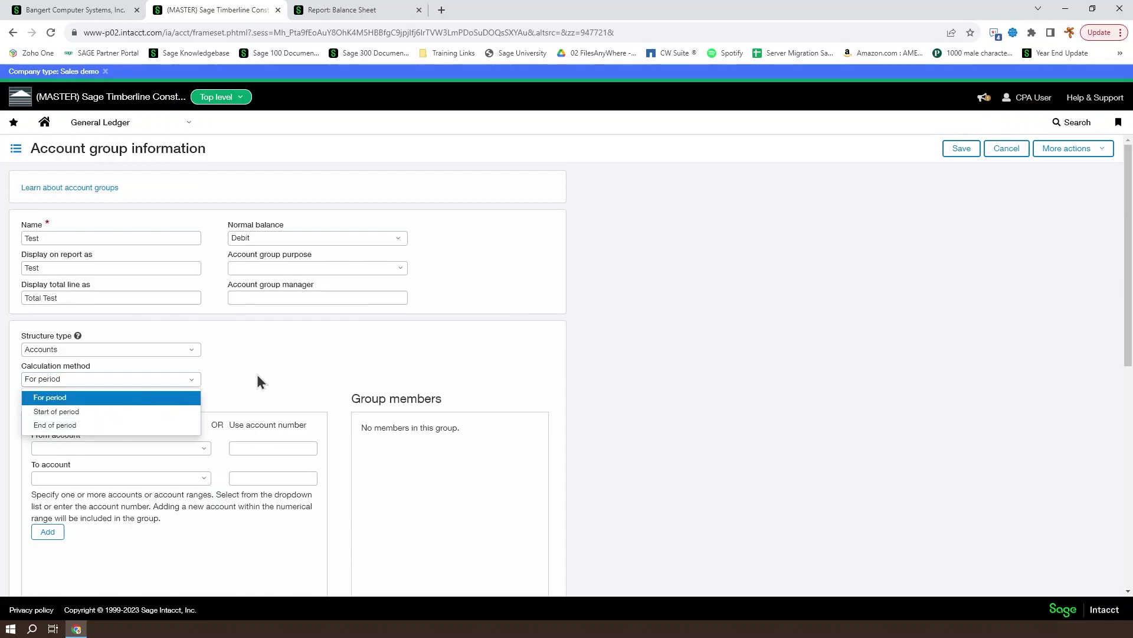
click(295, 360)
click(180, 380)
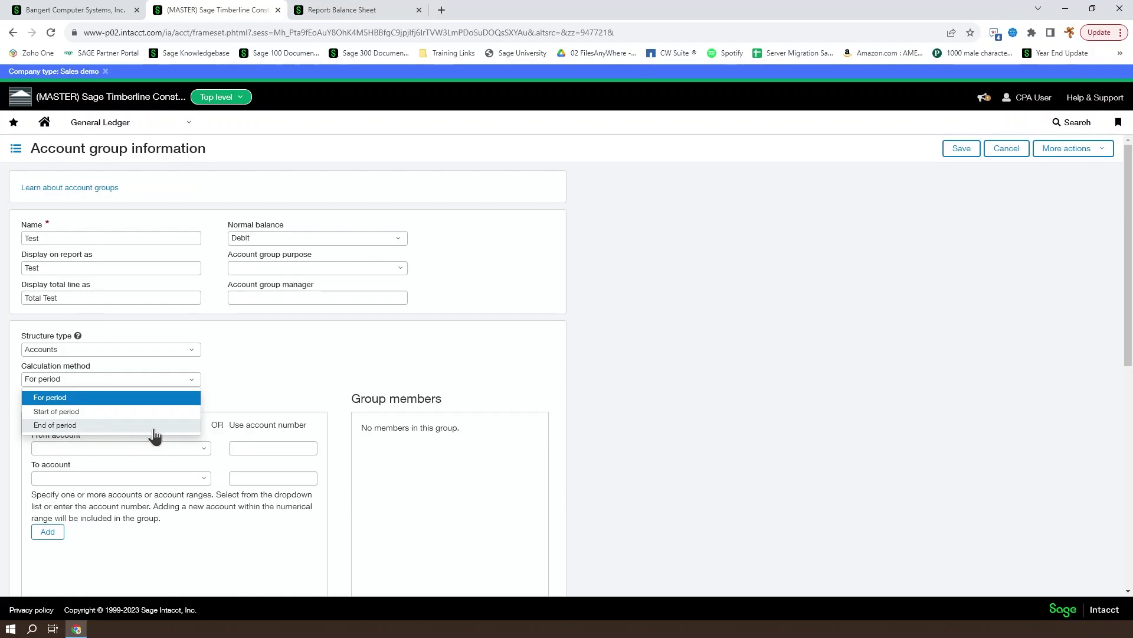
click(230, 367)
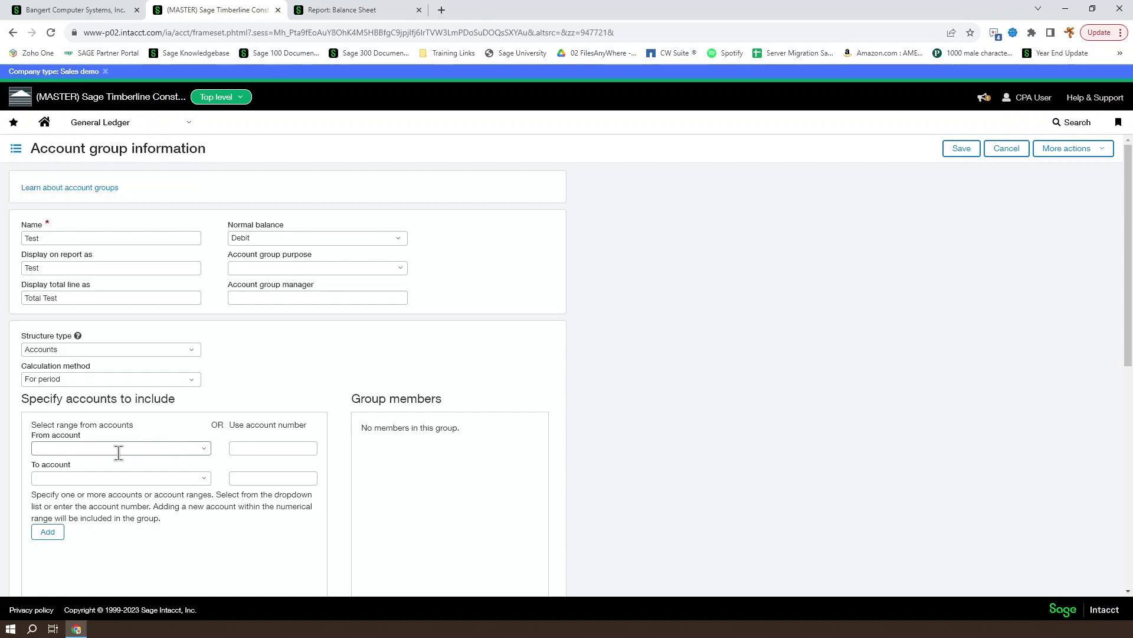
click(203, 449)
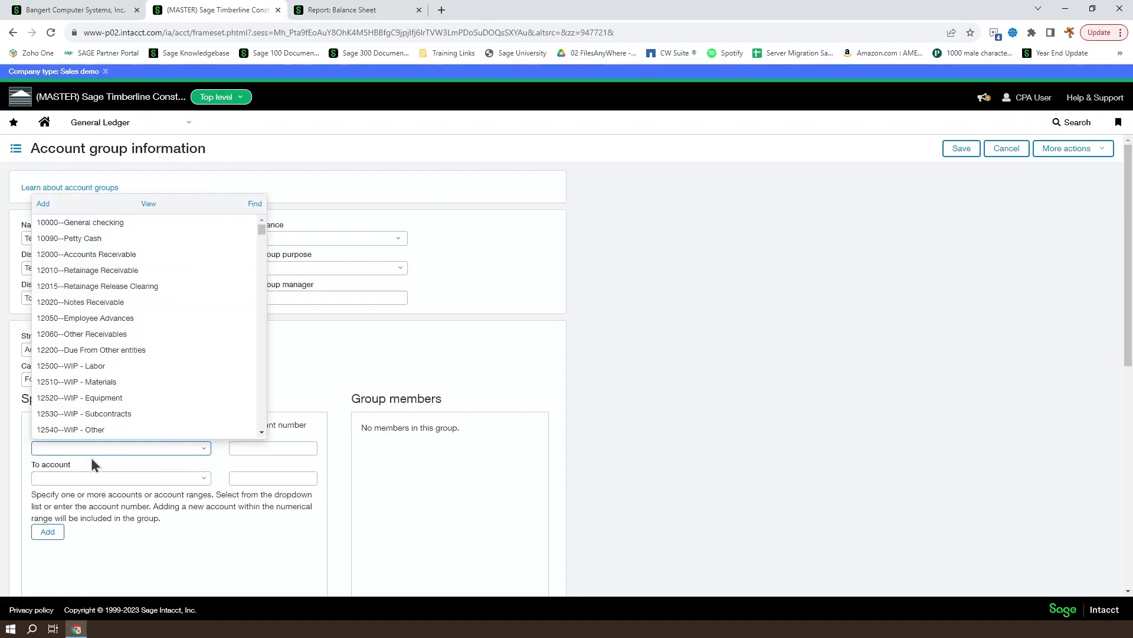
click(471, 370)
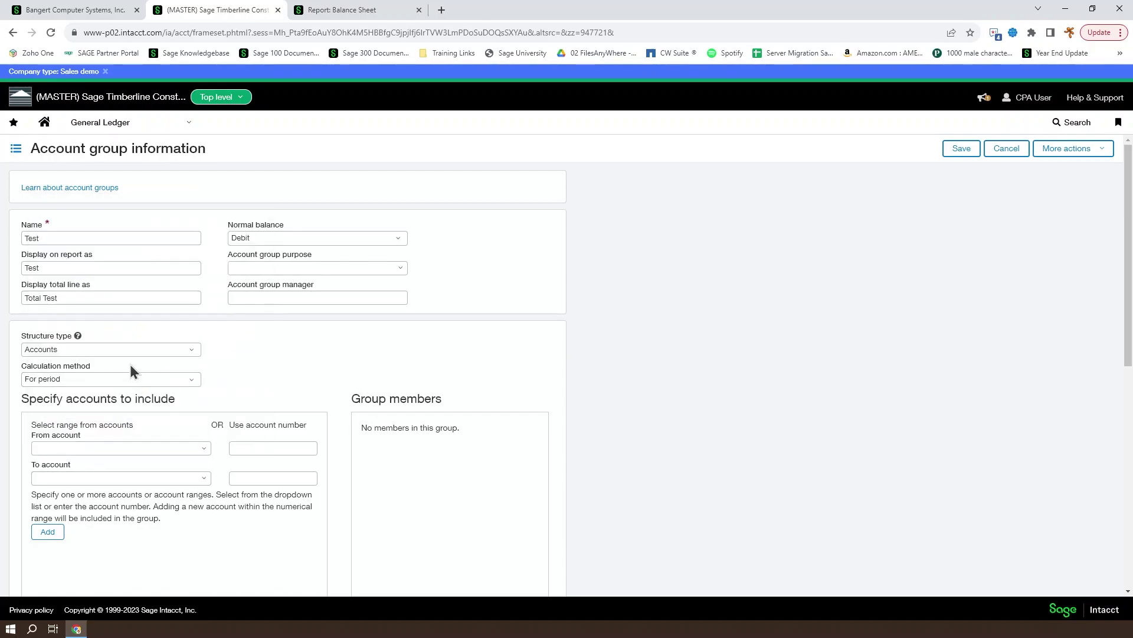
click(190, 351)
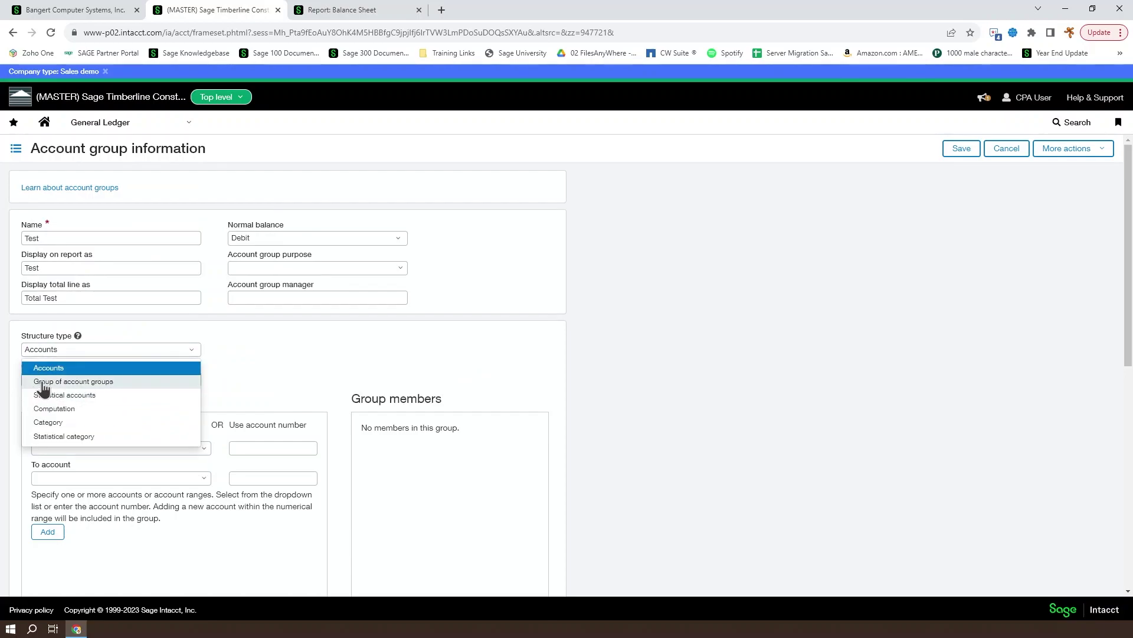
click(35, 381)
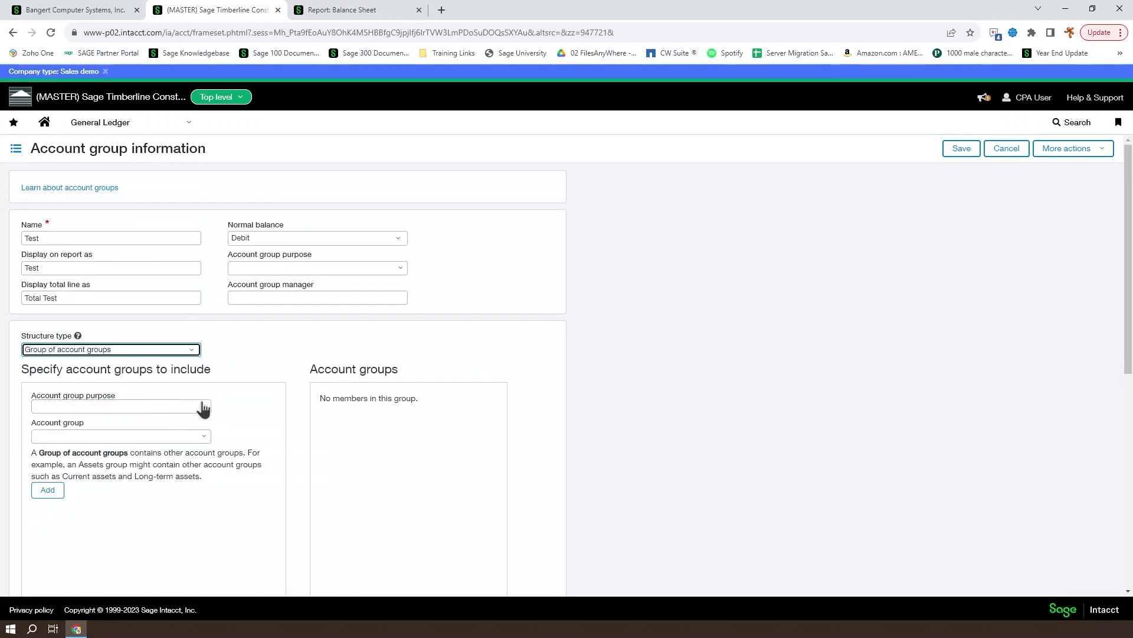
click(204, 407)
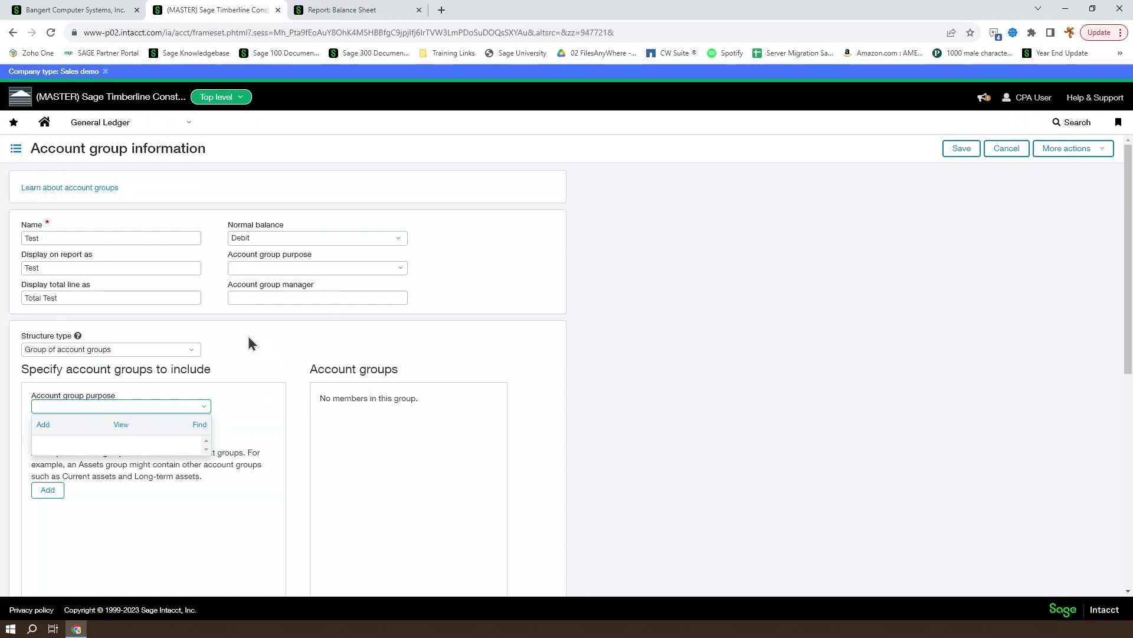
click(383, 13)
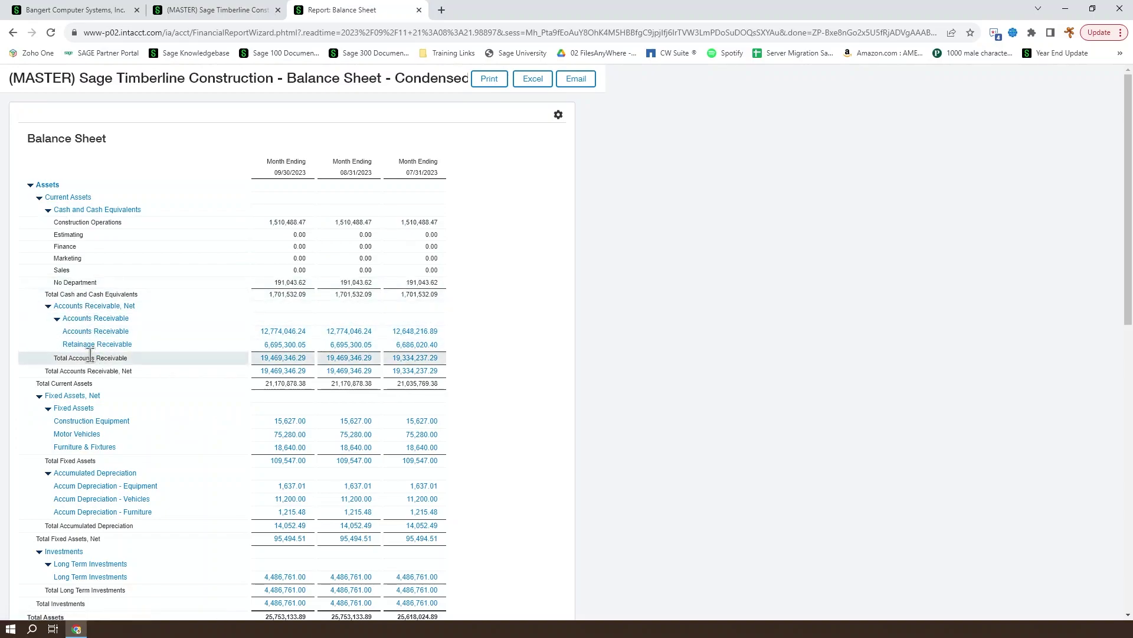
click(214, 15)
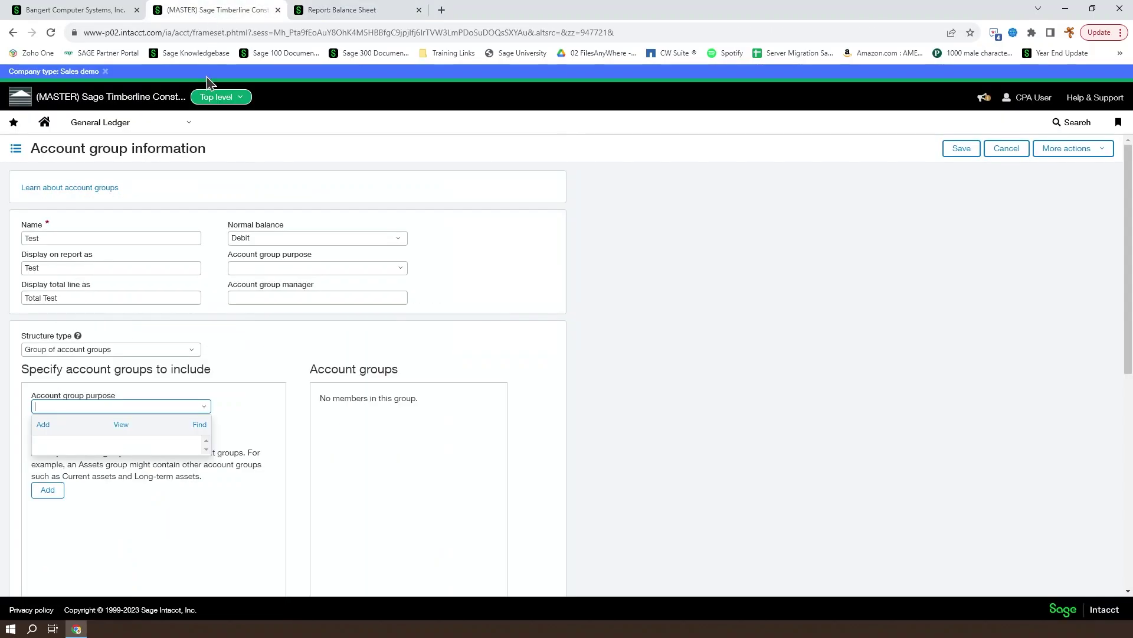
Set the structure type to Statistical accounts and browse the From account list without choosing
click(186, 350)
click(48, 397)
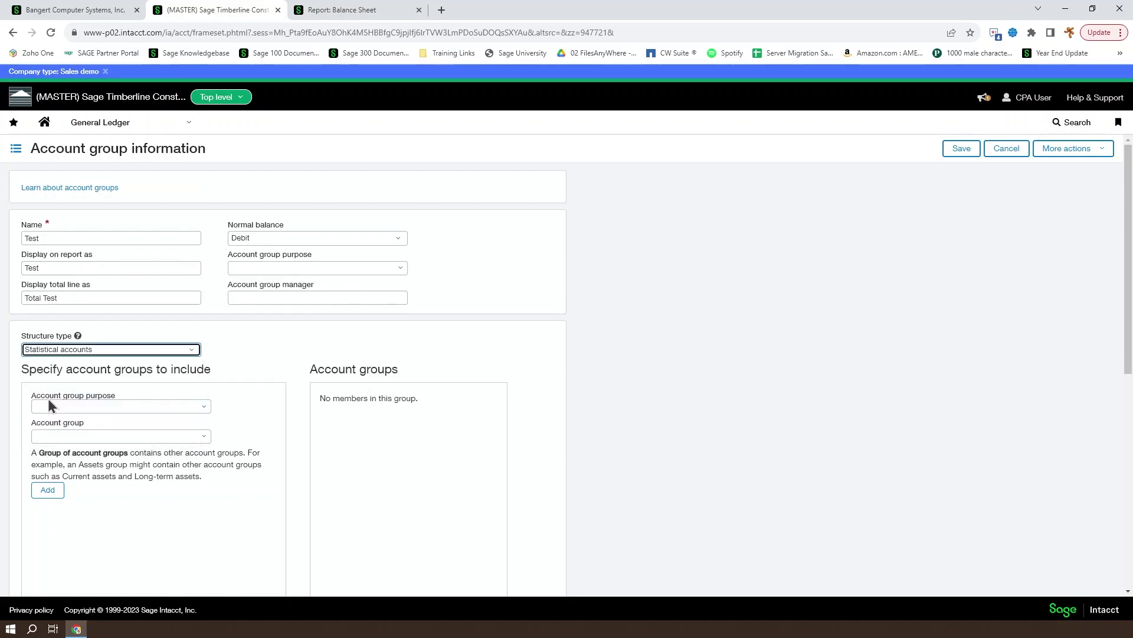
click(180, 450)
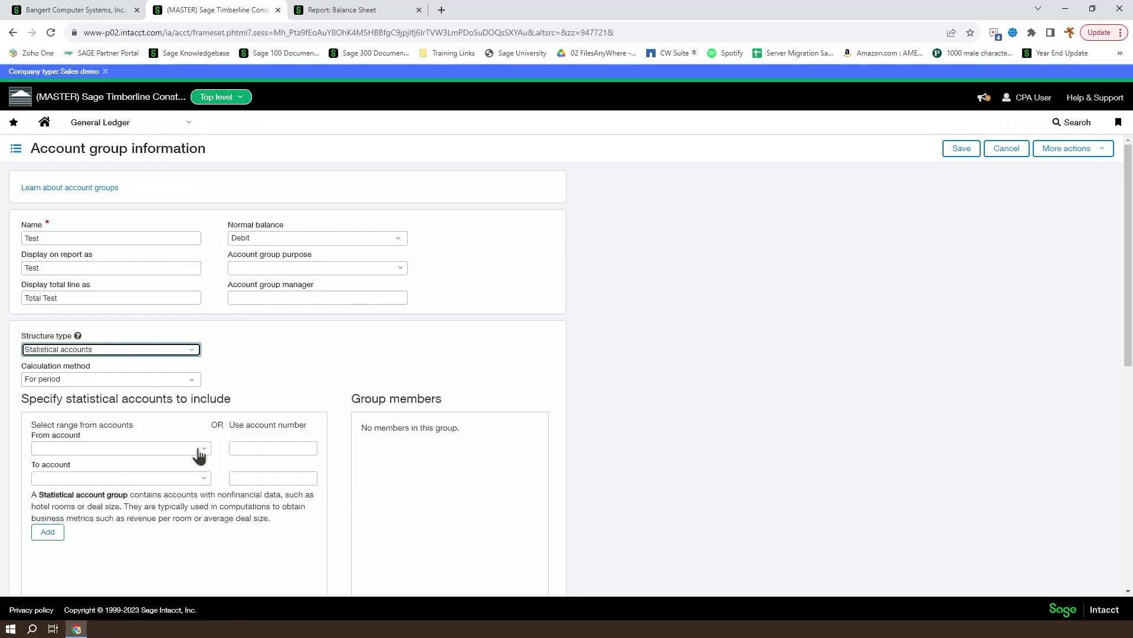
click(199, 449)
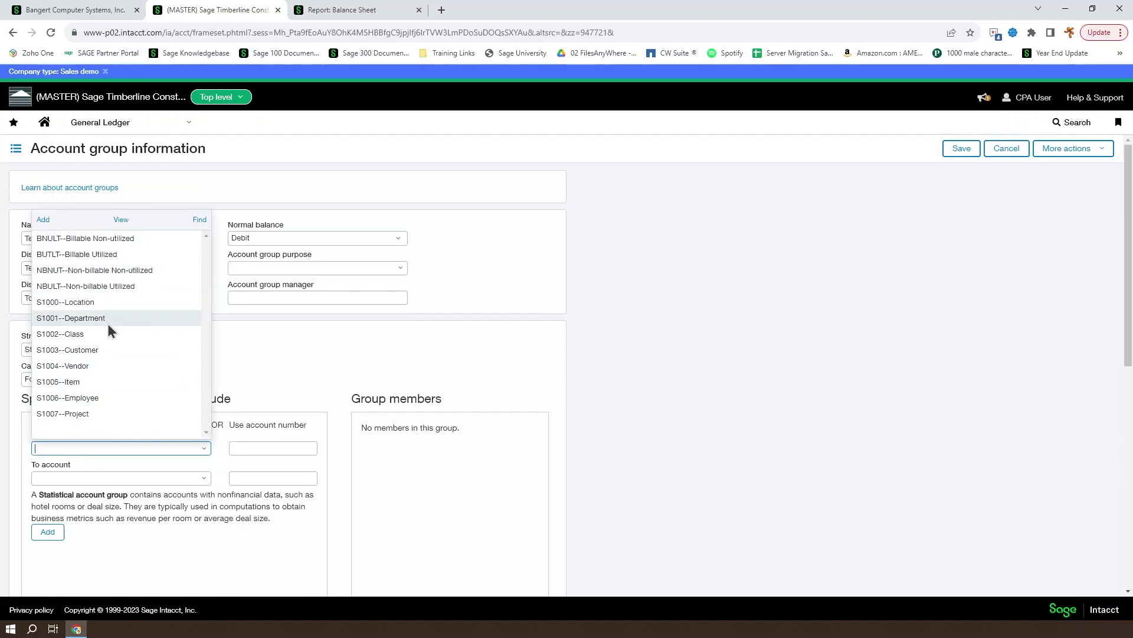
click(280, 387)
click(195, 349)
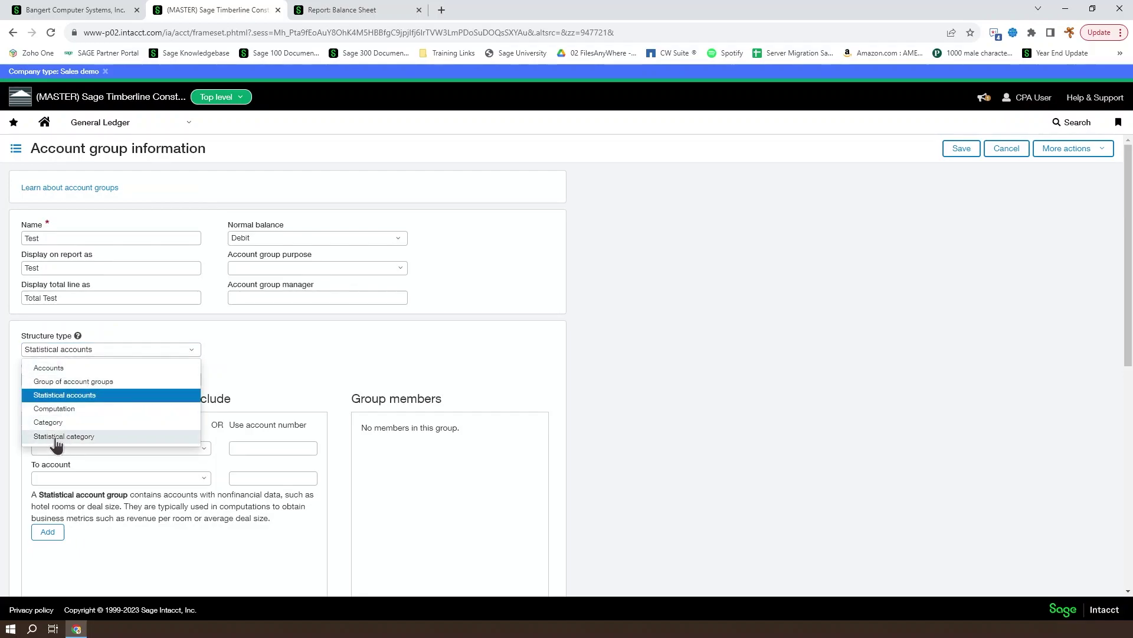
Switch the structure type to Category and scroll through the category list without selecting one
click(54, 422)
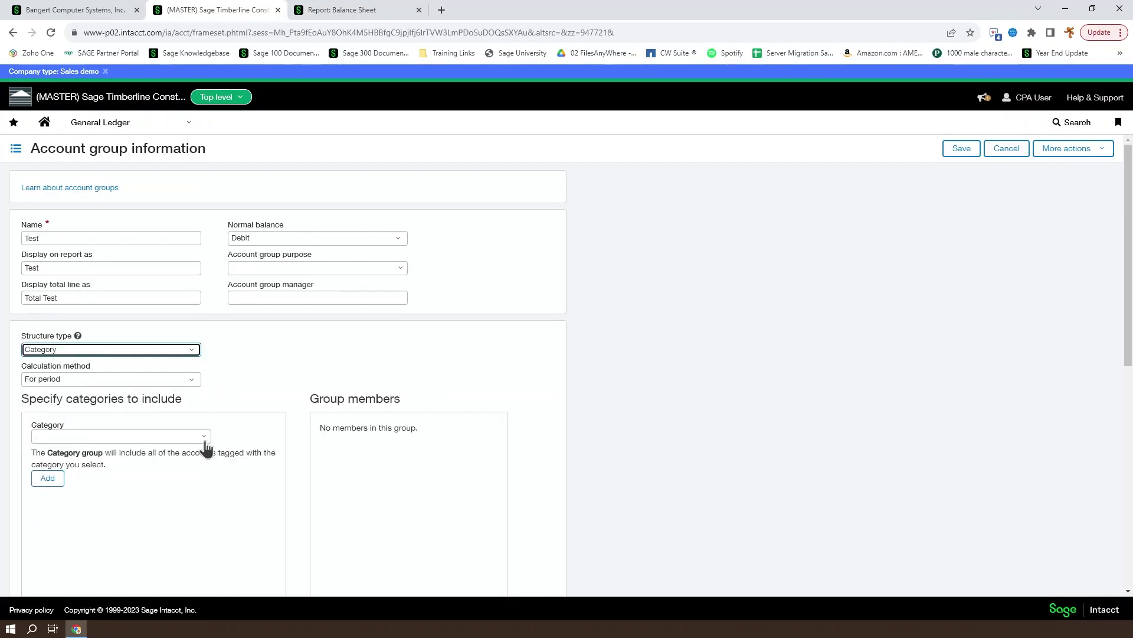
click(204, 438)
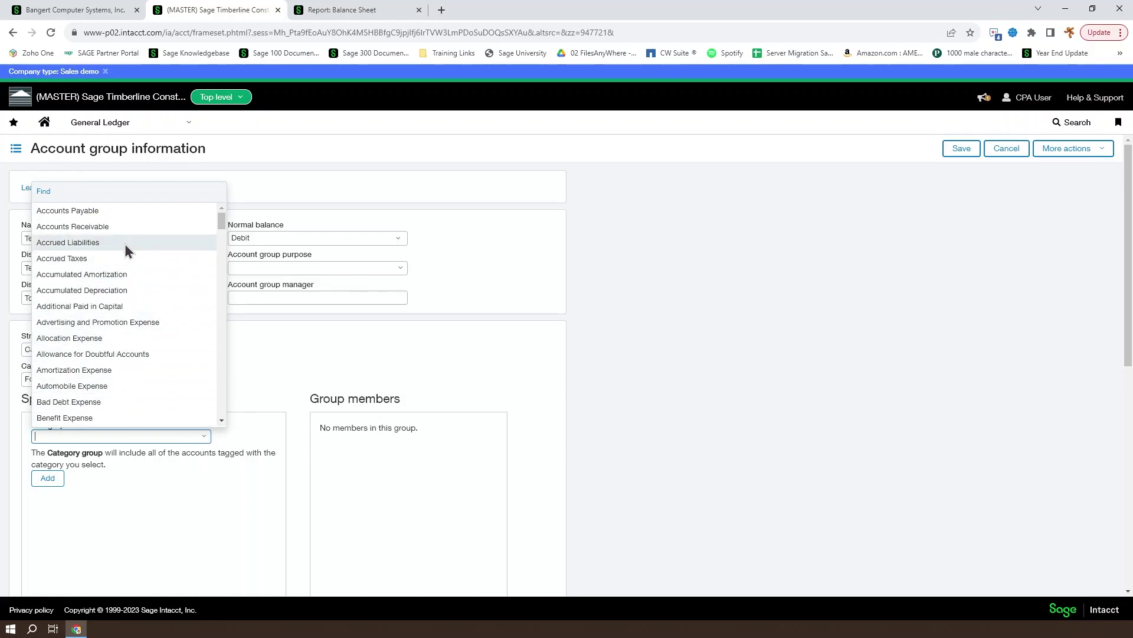
scroll(131, 286, down, 15)
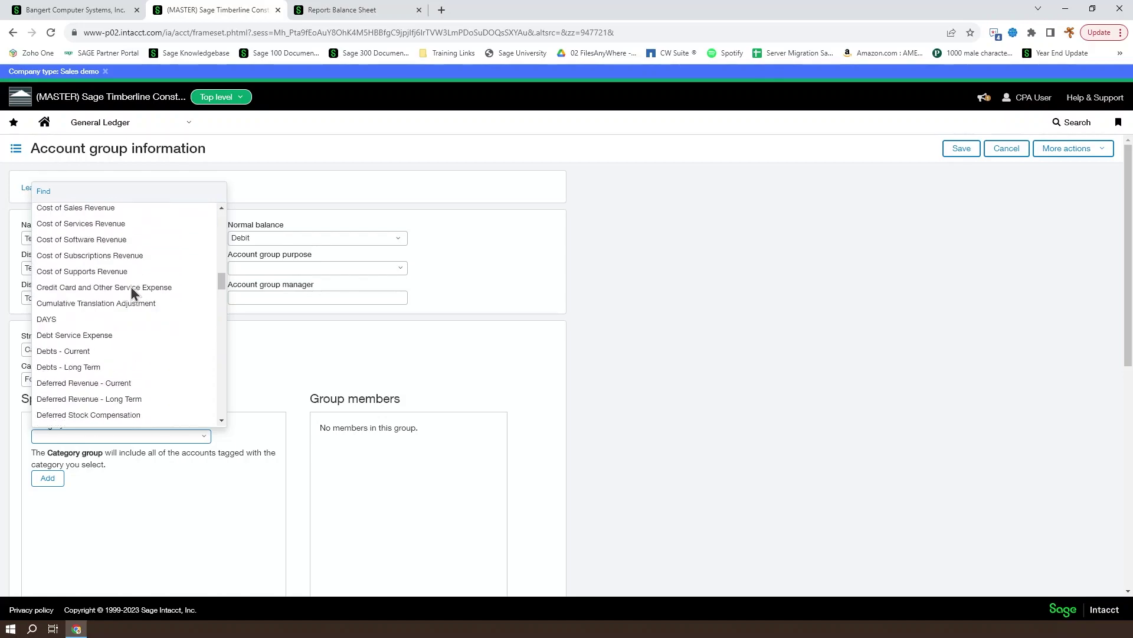
scroll(131, 286, down, 10)
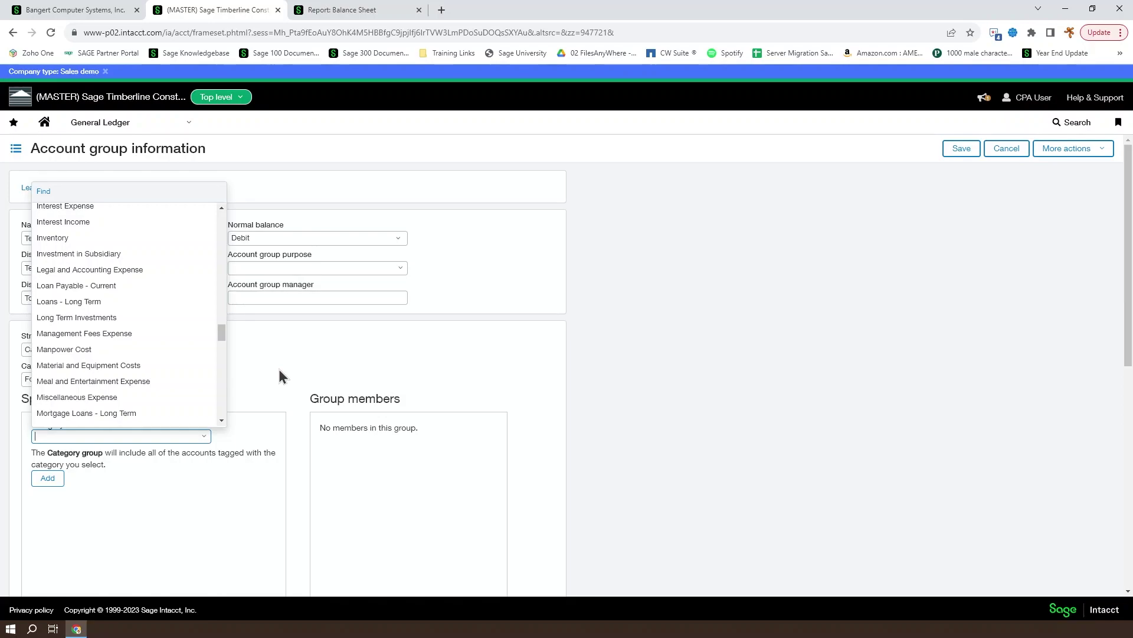
click(280, 376)
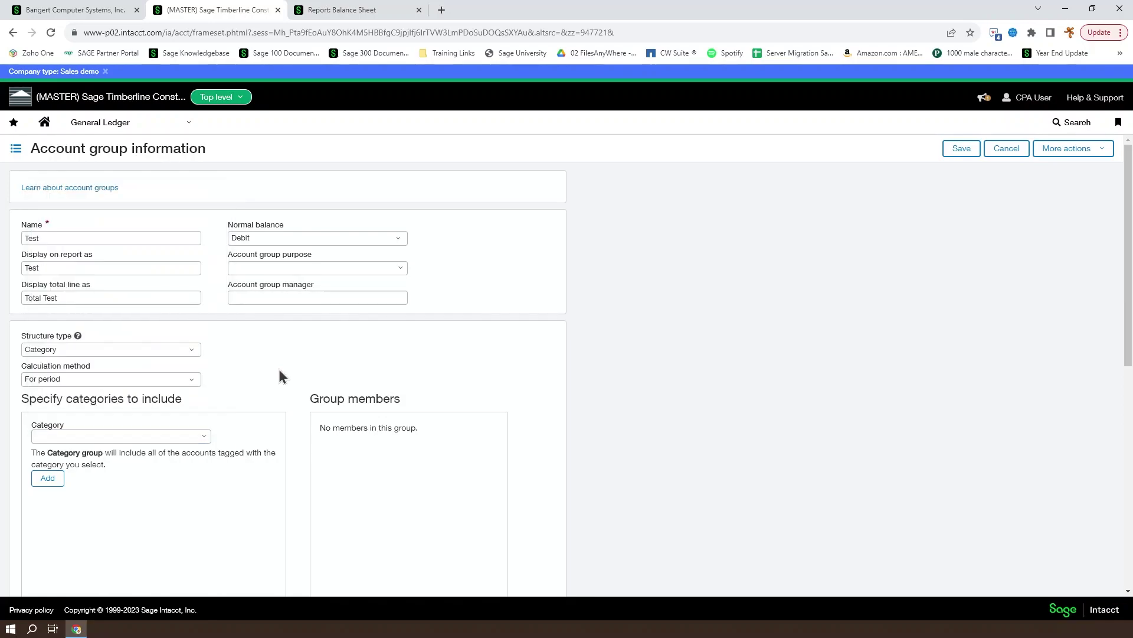
Cancel the Test group, then view hierarchy reports for Accounts Payable and Account Receivable, Net of Allowance
click(1005, 152)
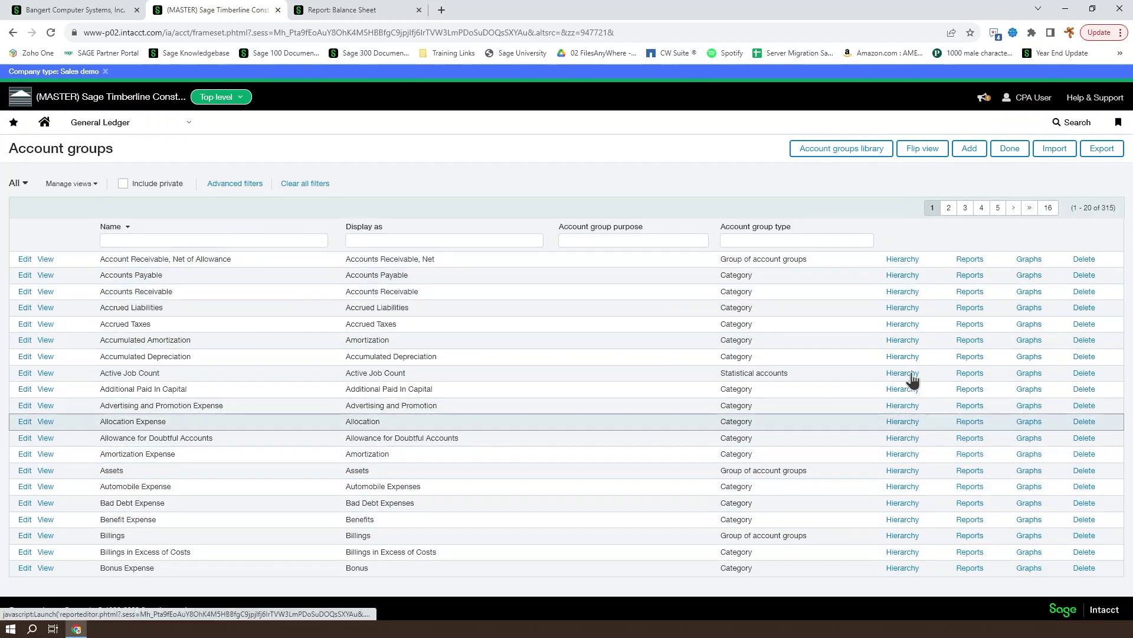
click(904, 275)
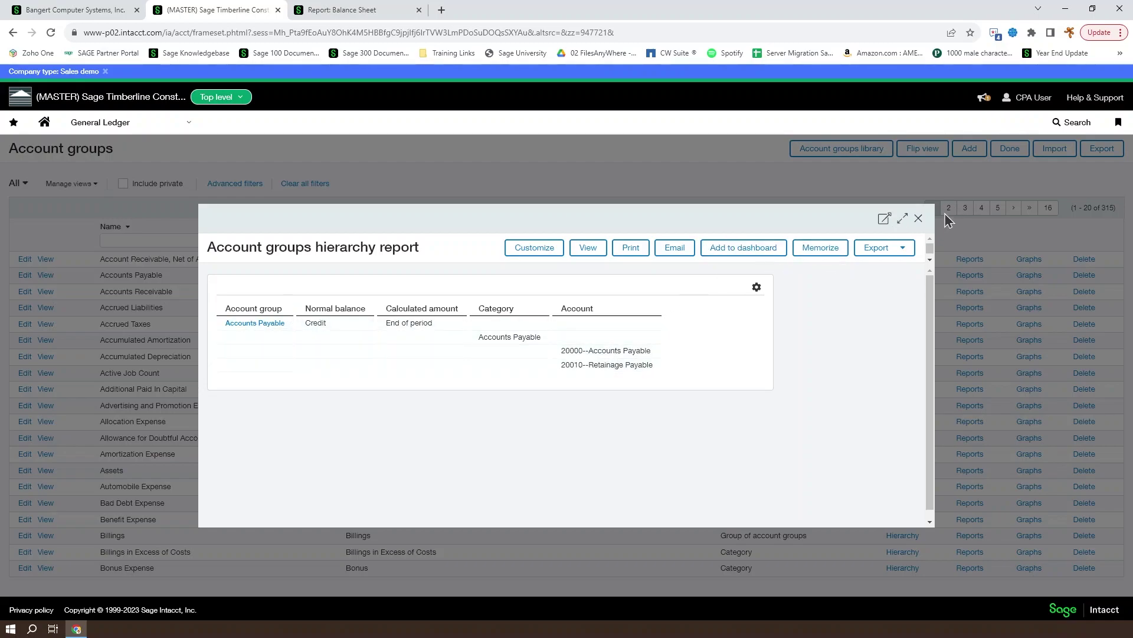
click(919, 219)
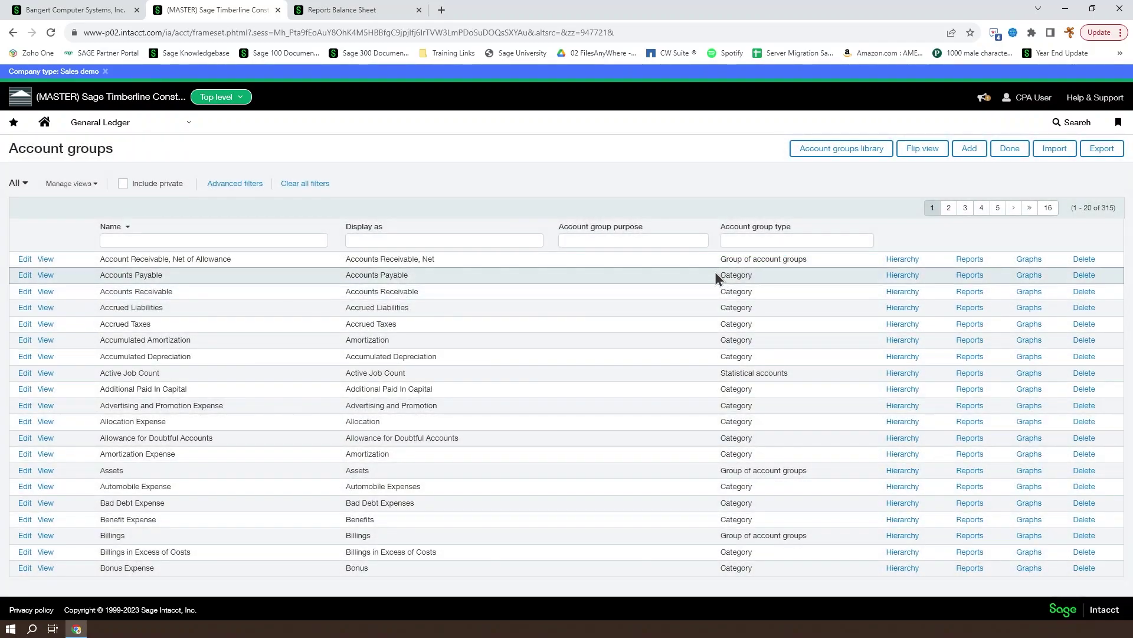
click(912, 261)
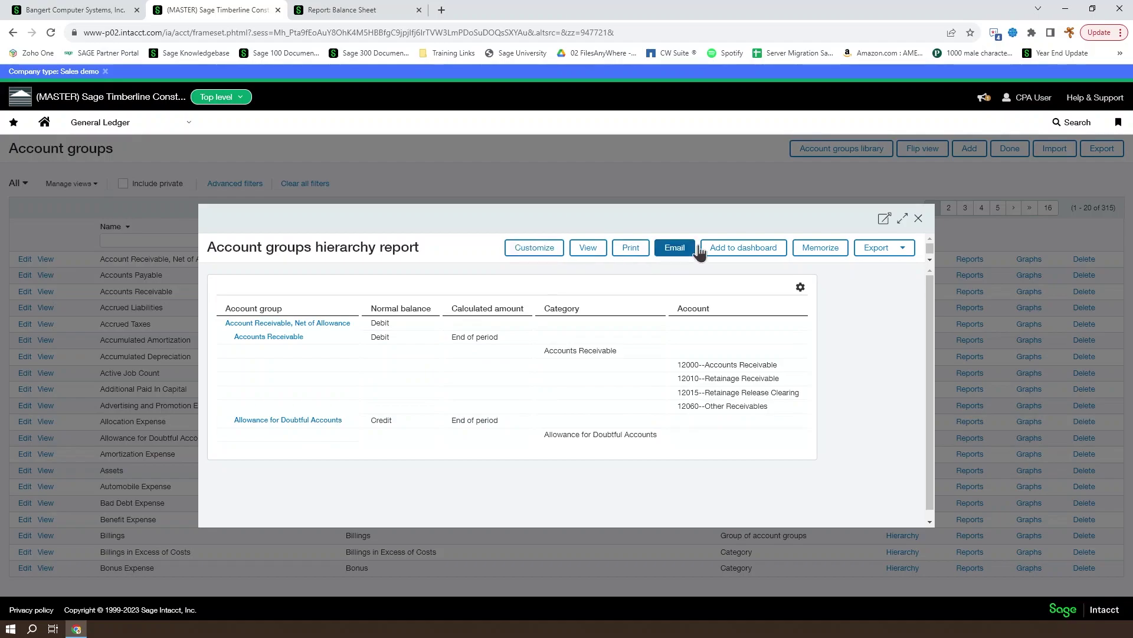
click(919, 218)
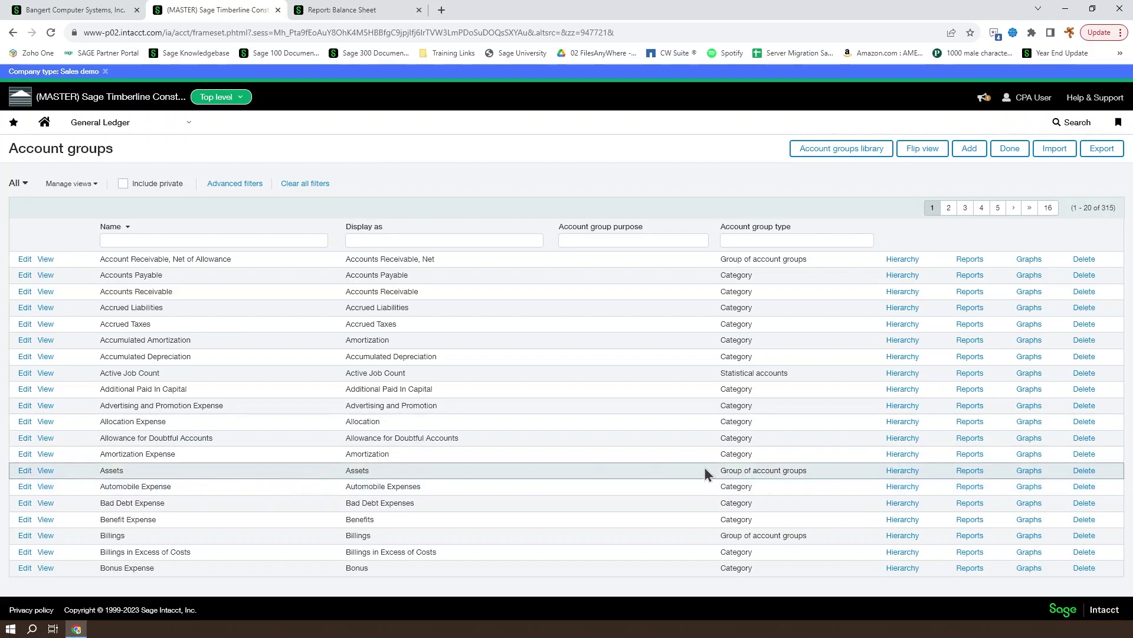
click(902, 471)
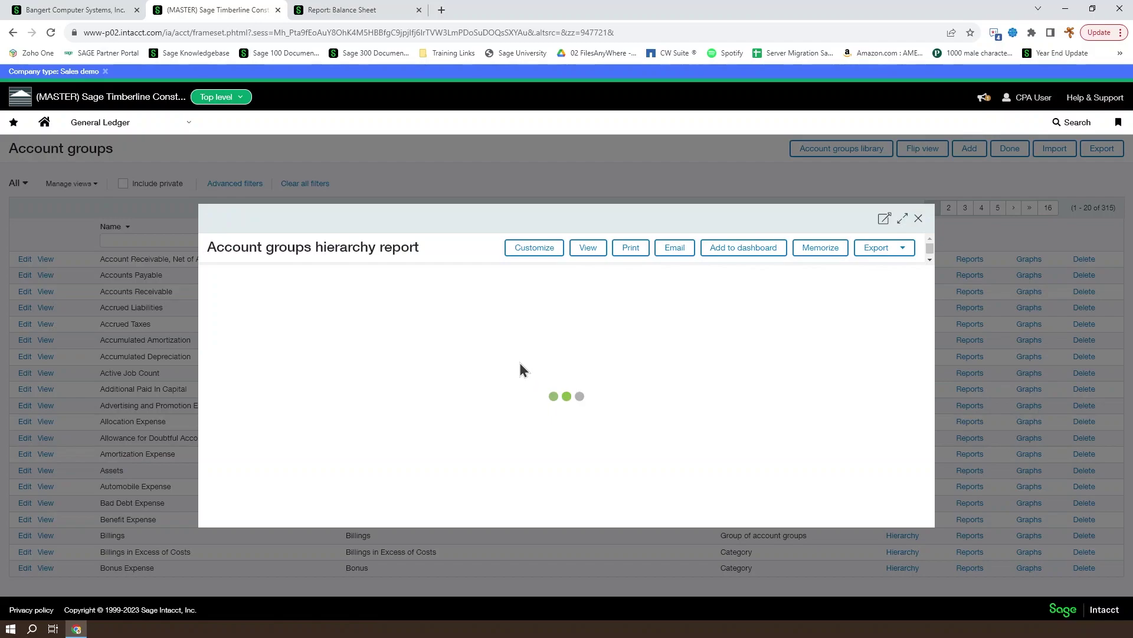
scroll(306, 399, down, 2)
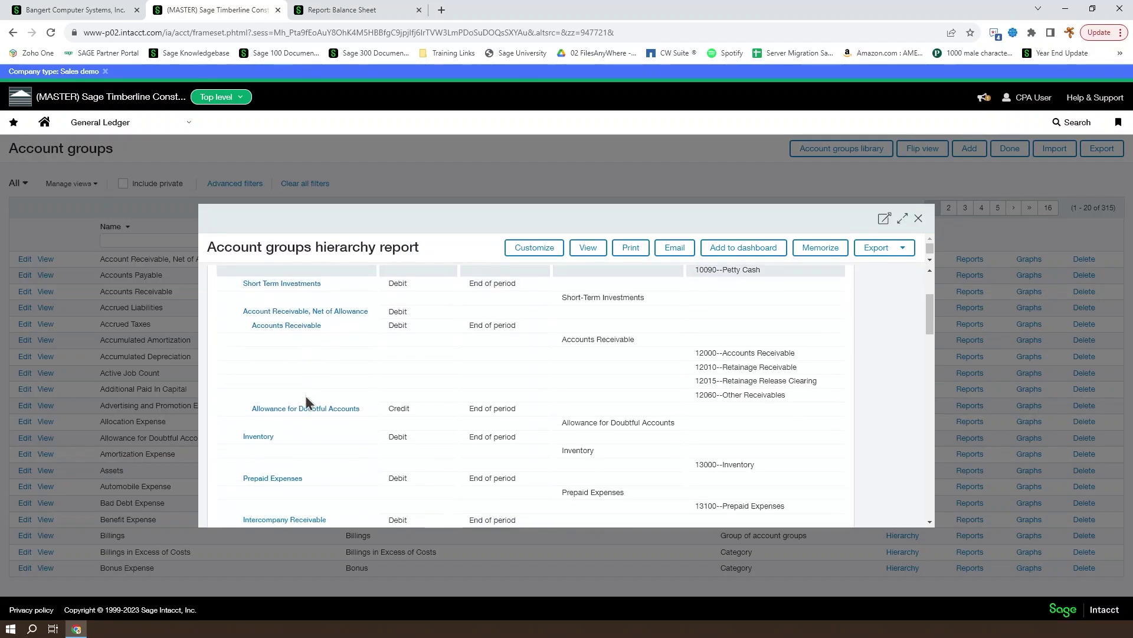
scroll(305, 397, down, 10)
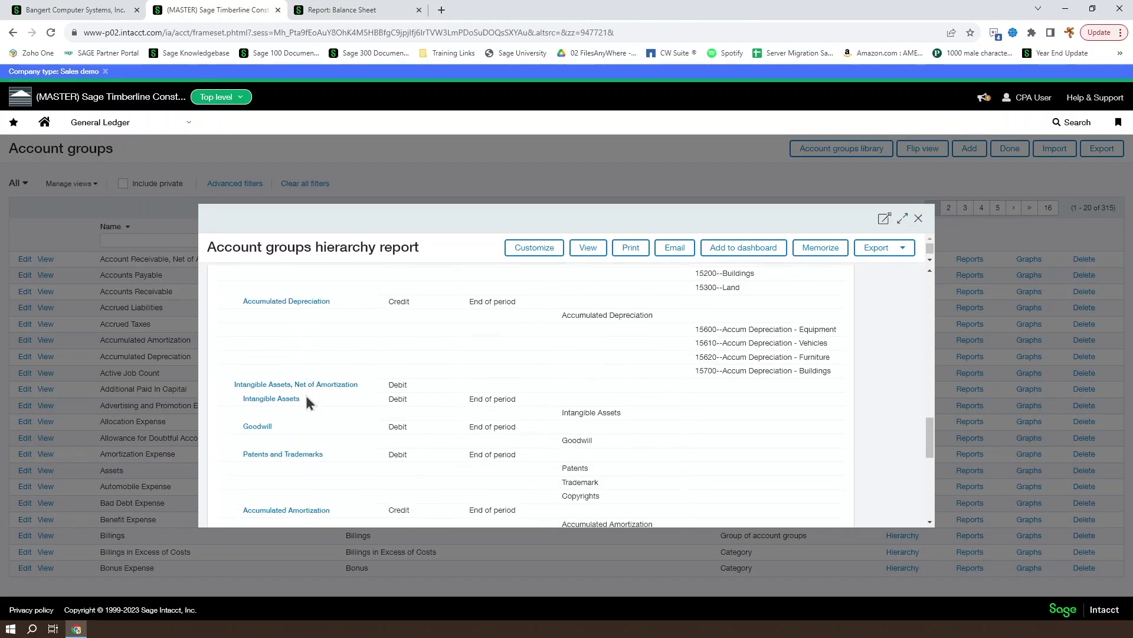
scroll(306, 397, down, 8)
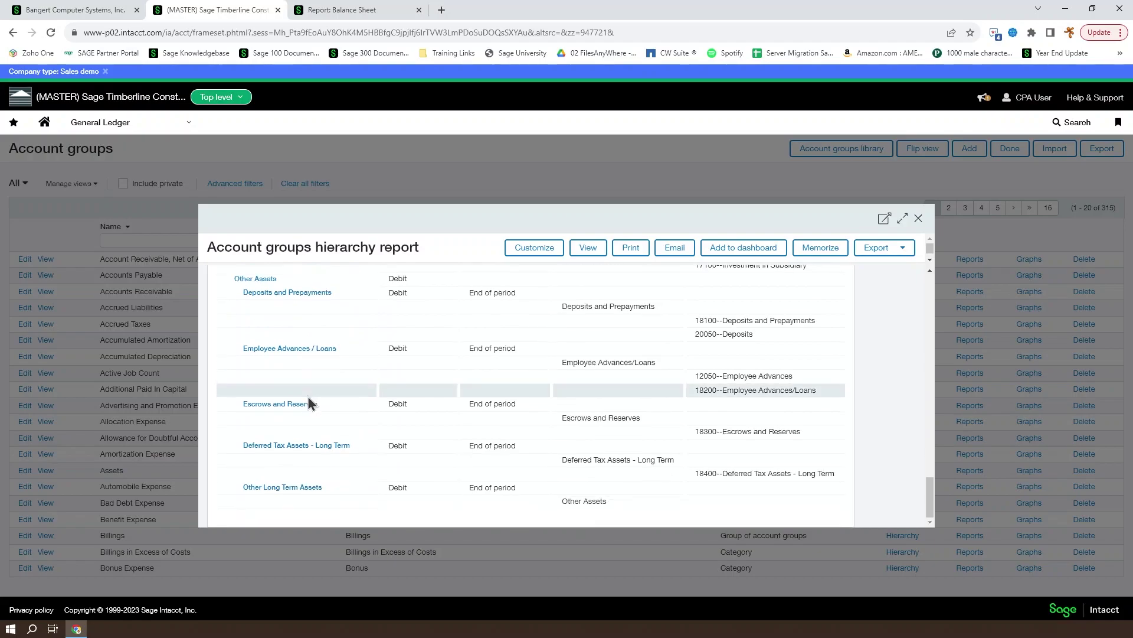
scroll(307, 395, up, 20)
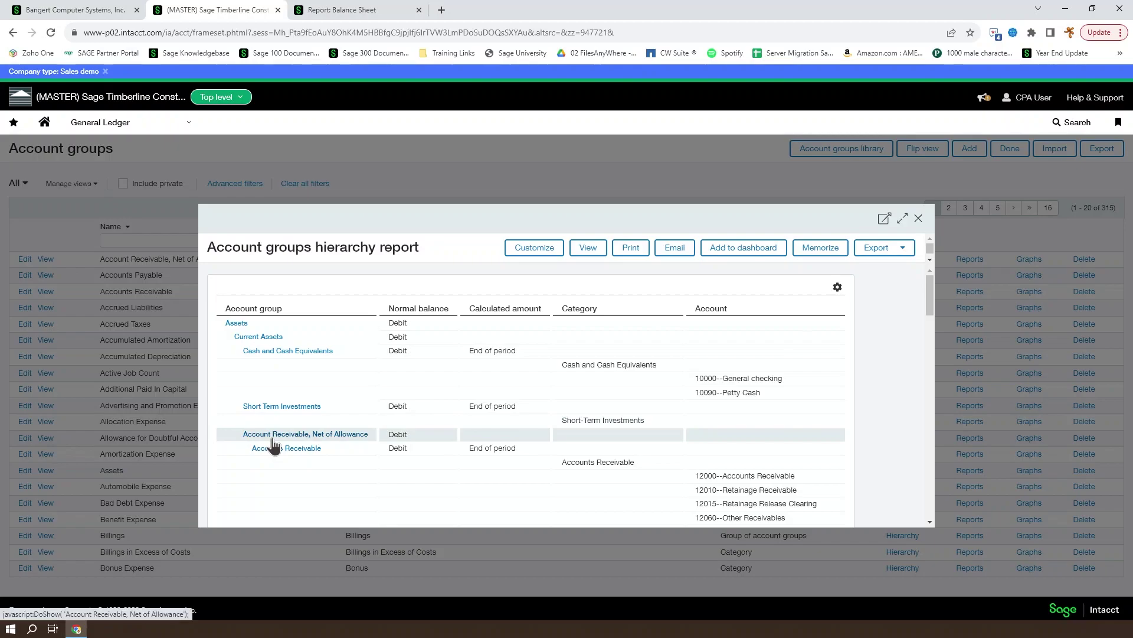
scroll(303, 444, down, 2)
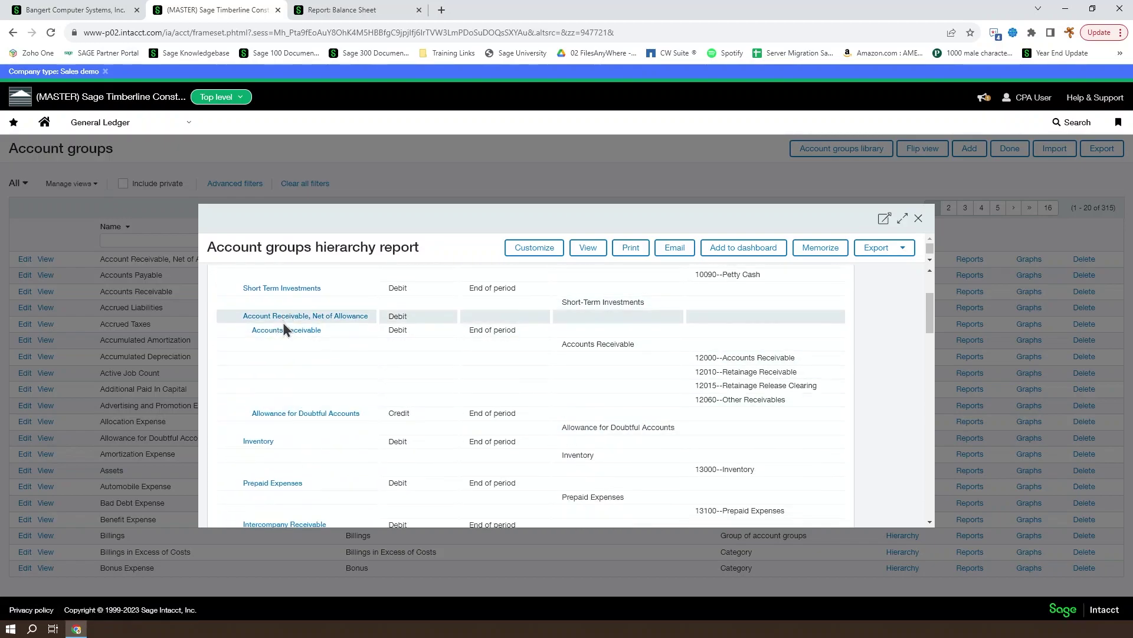
click(919, 220)
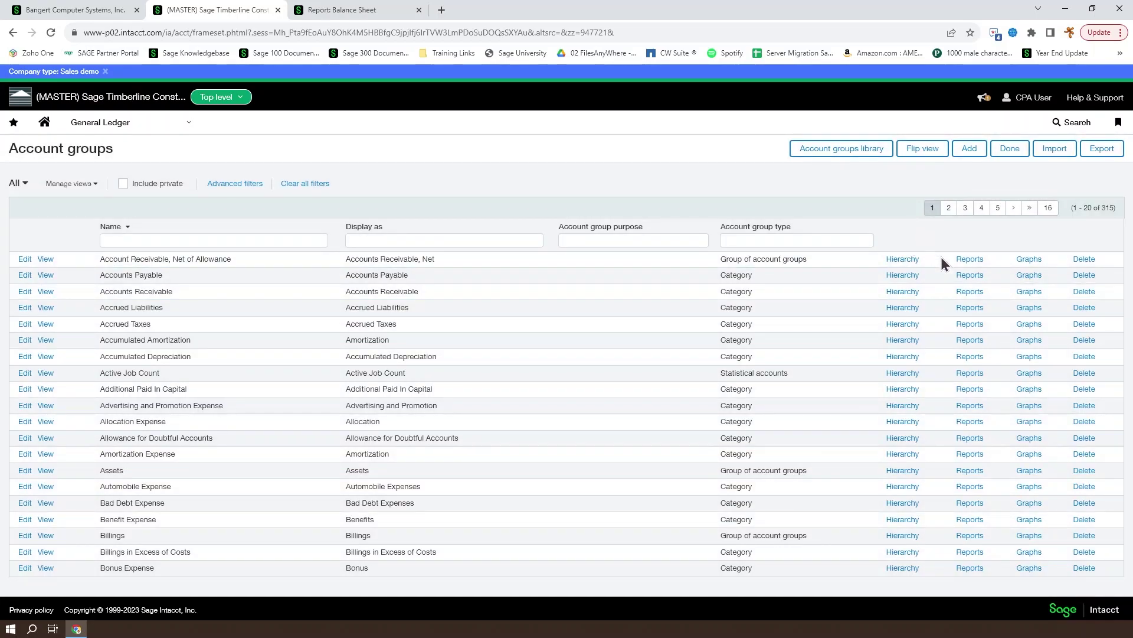
click(972, 274)
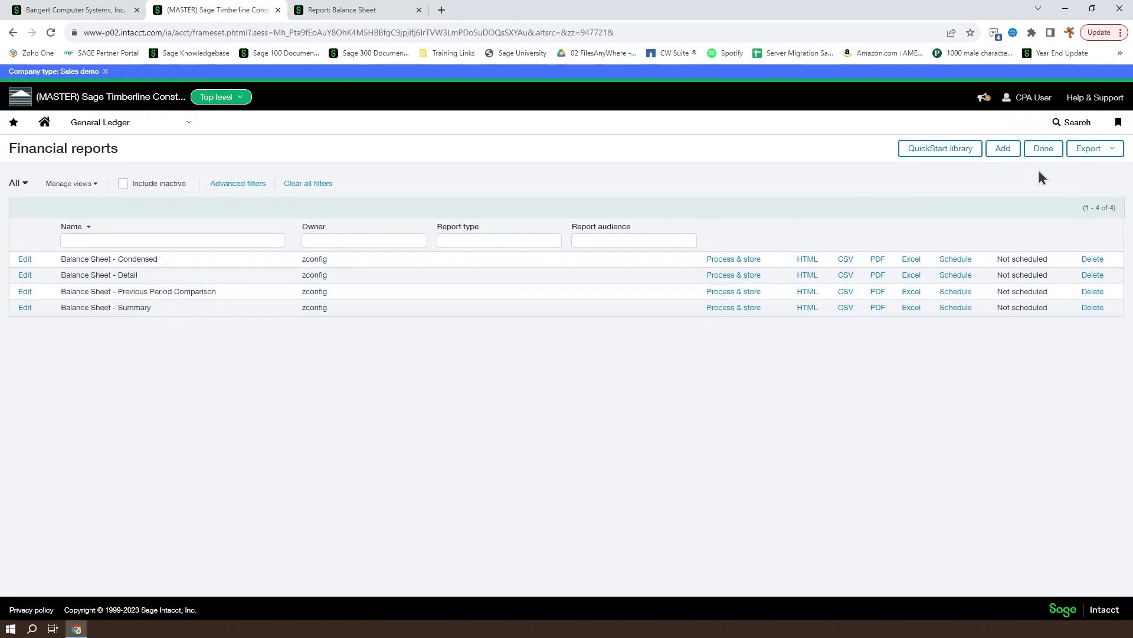
click(1043, 150)
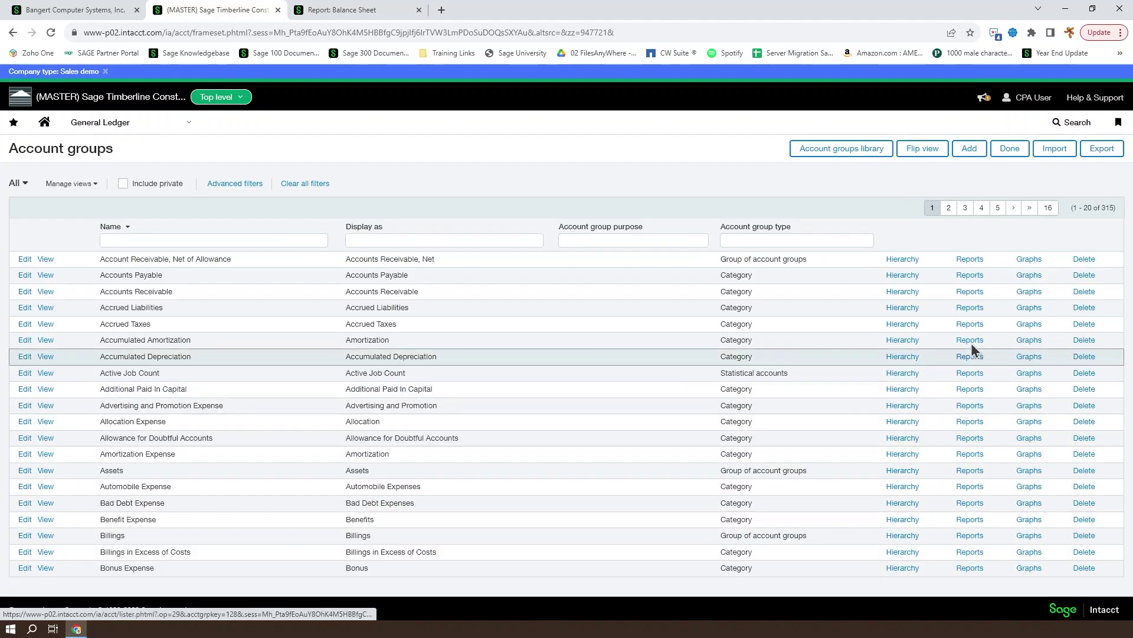
click(1028, 276)
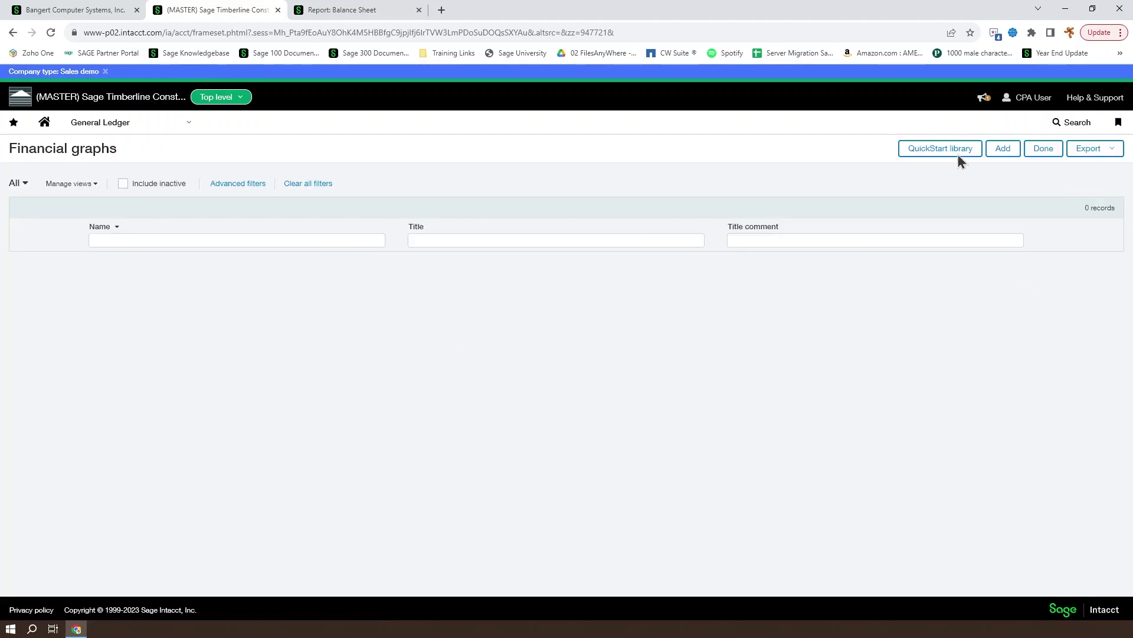
click(1043, 148)
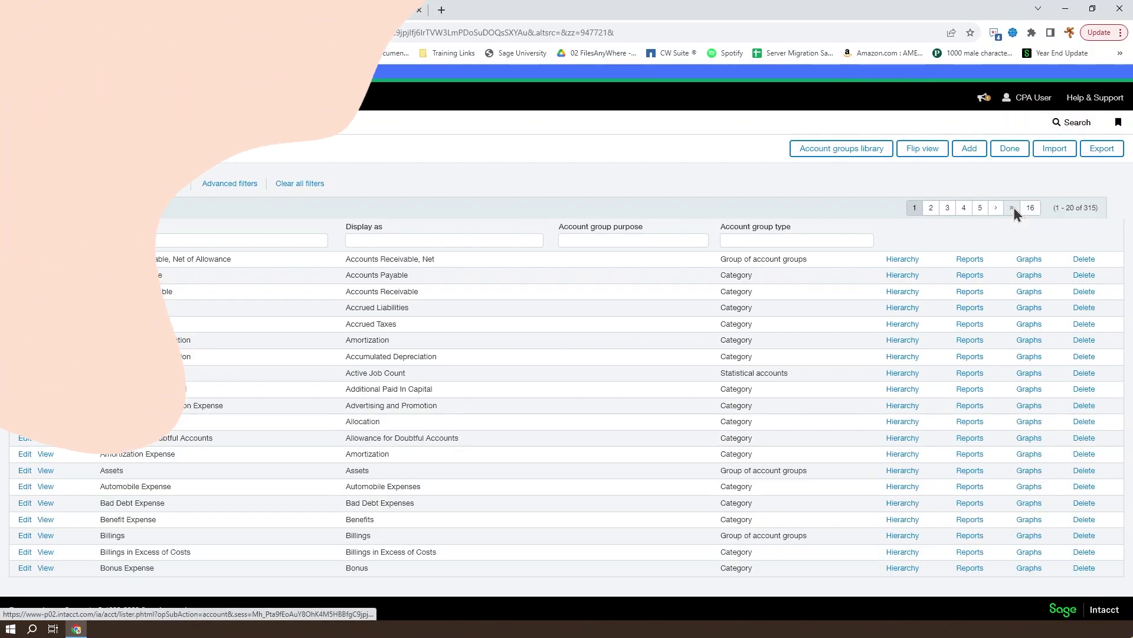